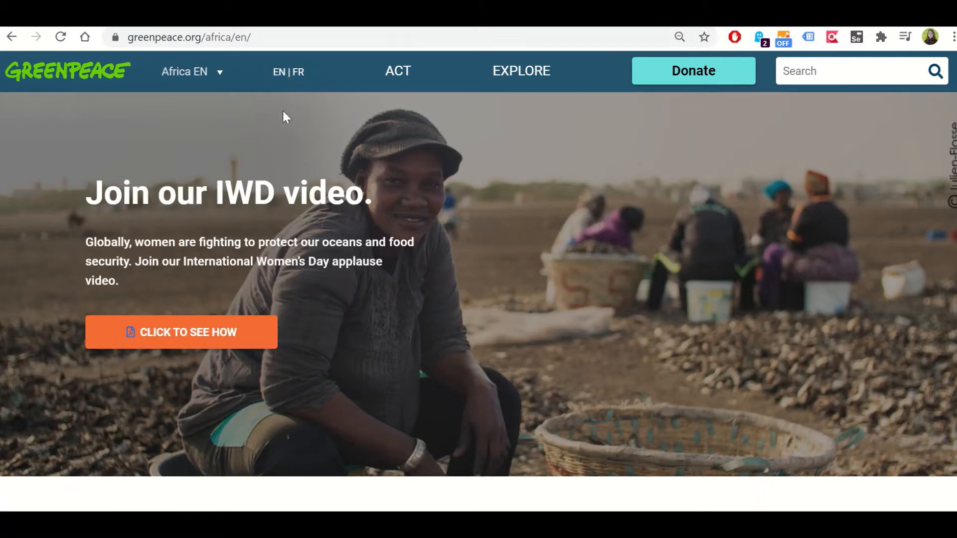
Switch the Greenpeace Africa site to French, look over its homepage, and switch back to English
left_click(297, 75)
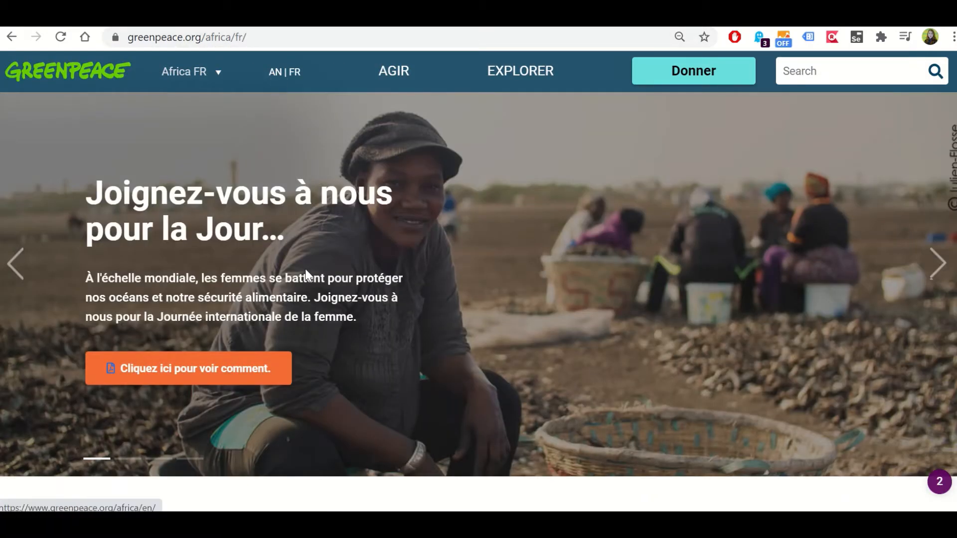
scroll(391, 239, "down", 8)
scroll(389, 232, "up", 5)
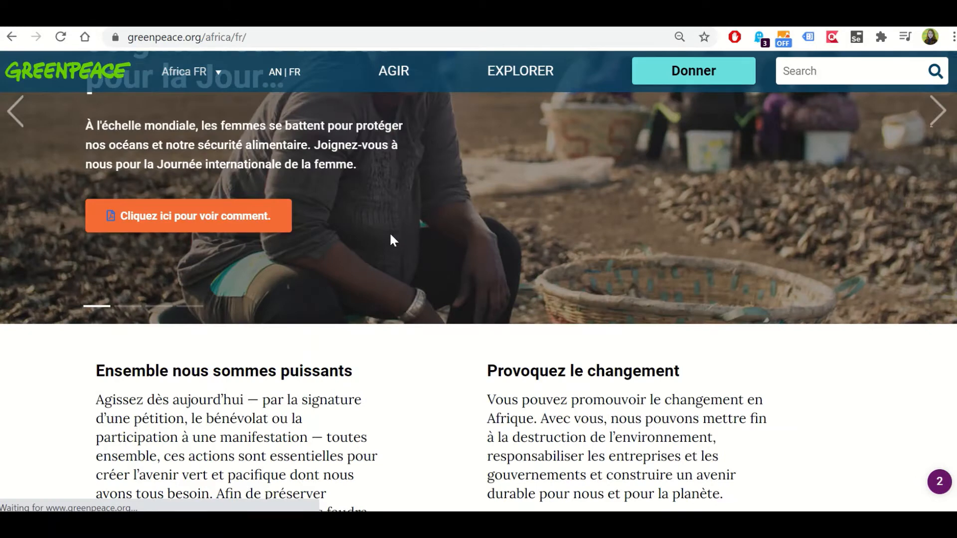
scroll(390, 235, "up", 3)
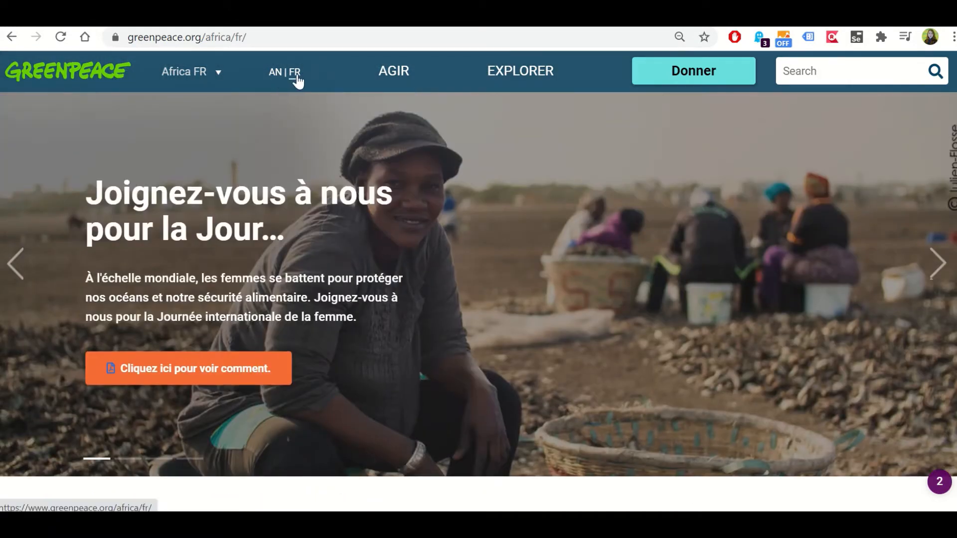
left_click(275, 73)
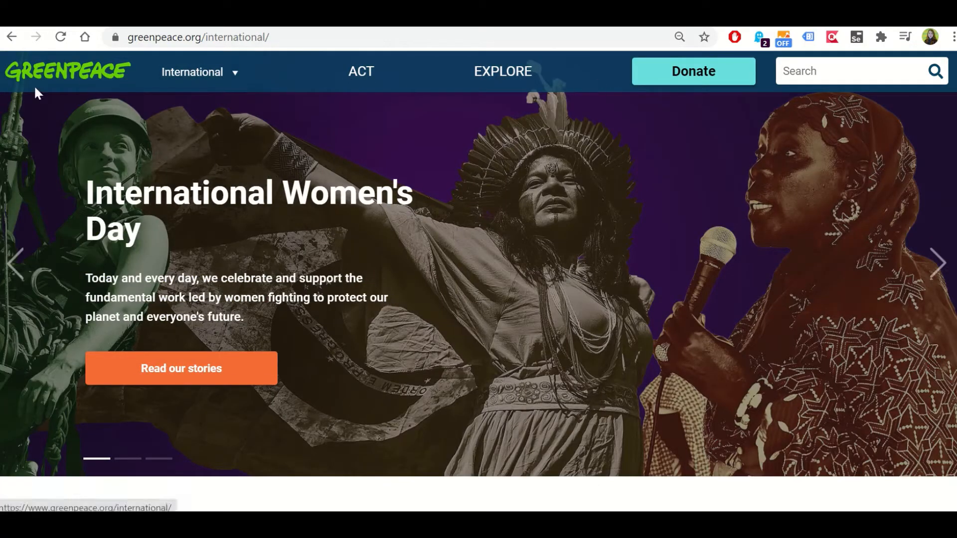
Look through the Greenpeace International homepage down to the footer links and back up
scroll(159, 165, "down", 10)
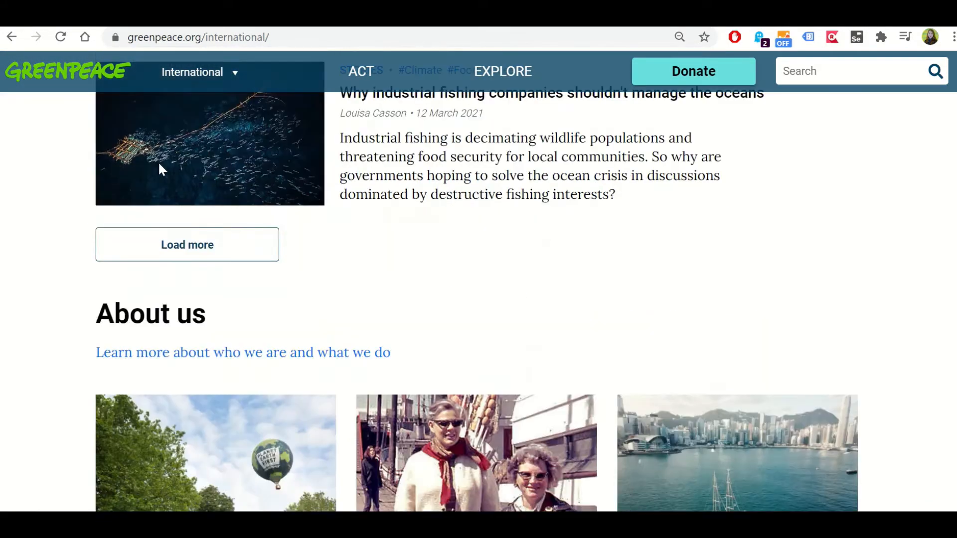
scroll(159, 165, "down", 15)
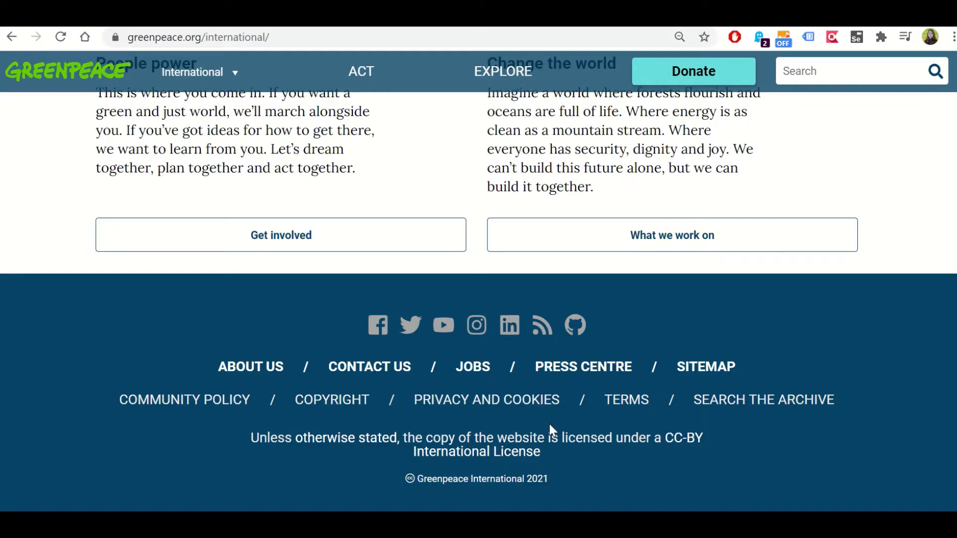
scroll(144, 341, "up", 20)
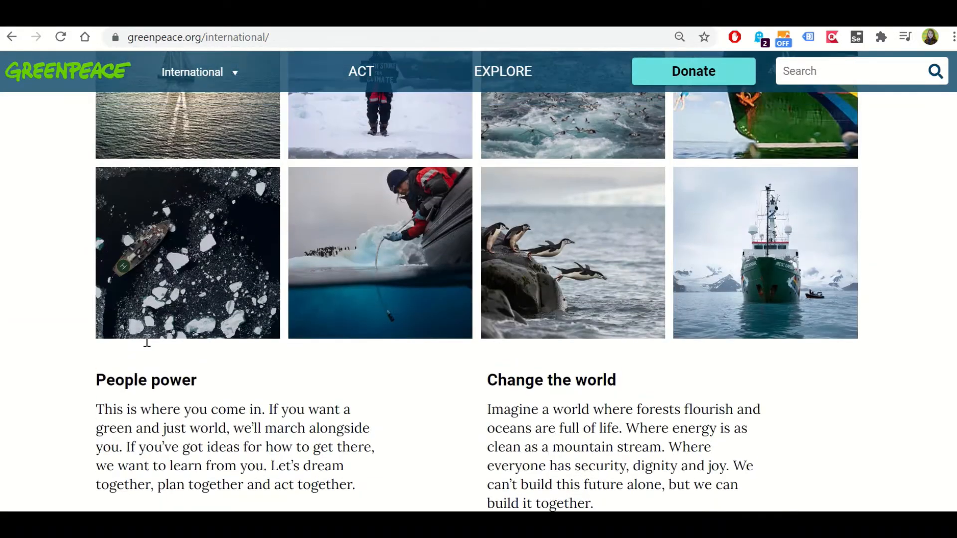
scroll(141, 342, "up", 5)
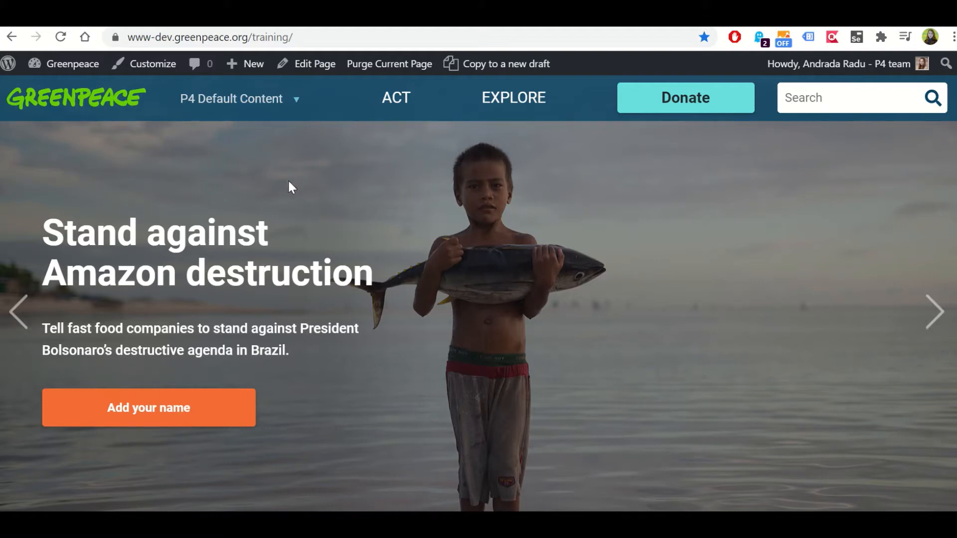
Open the WordPress admin dashboard of the Greenpeace training site
mouse_move(65, 67)
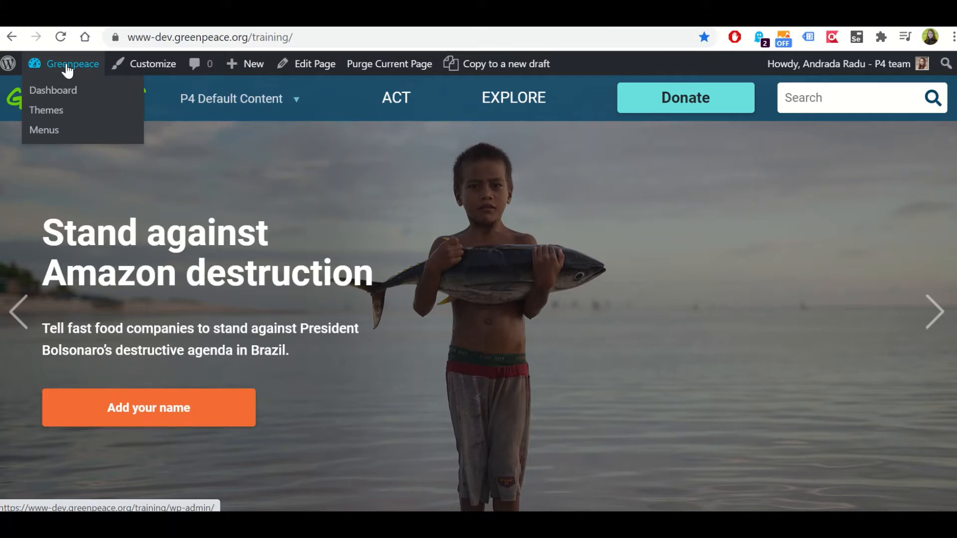
left_click(63, 94)
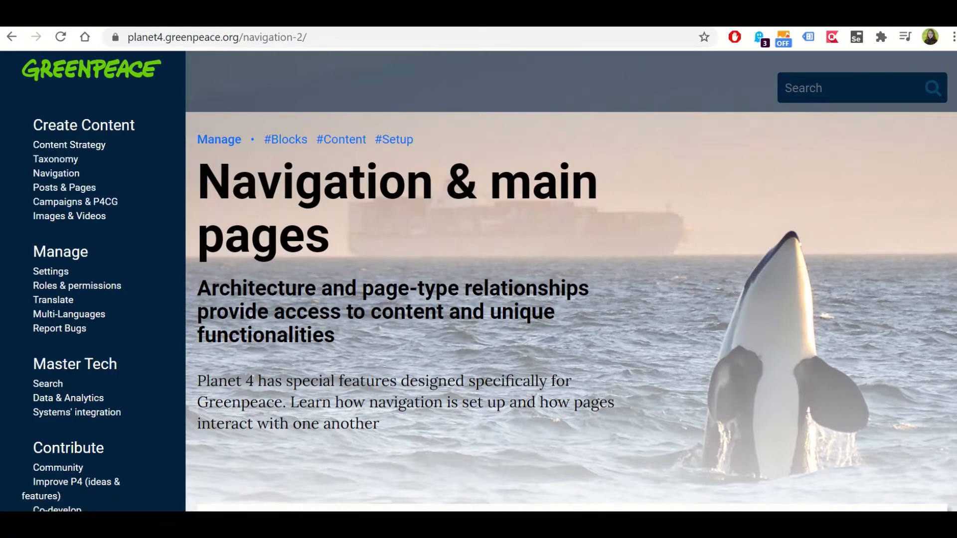
Switch to the Planet 4 handbook's key content setup page and examine its topic list and section links
left_click(718, 18)
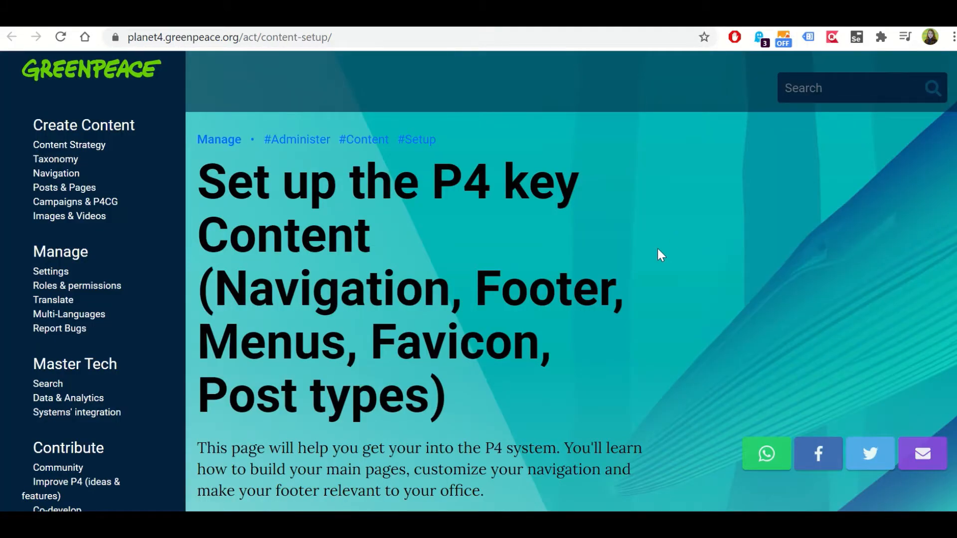
scroll(658, 249, "down", 5)
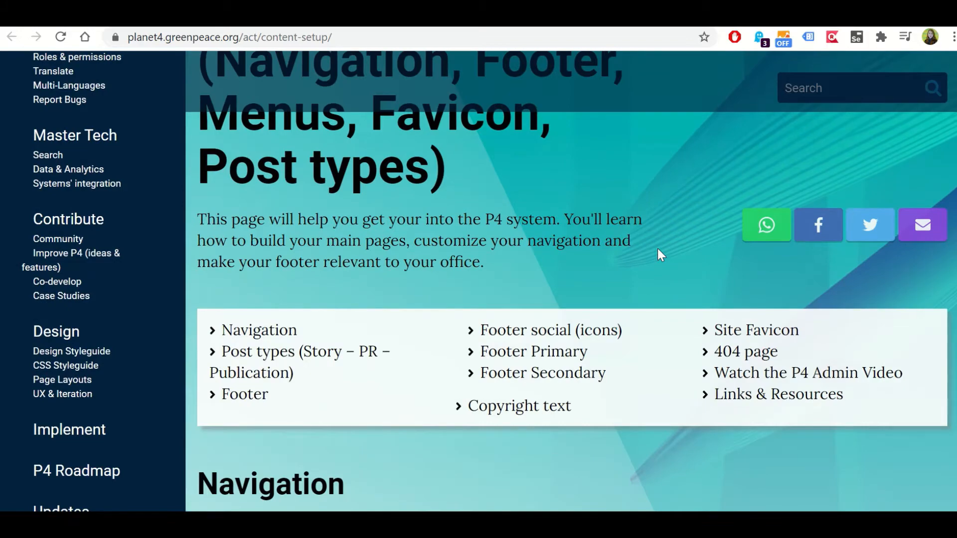
scroll(658, 249, "up", 5)
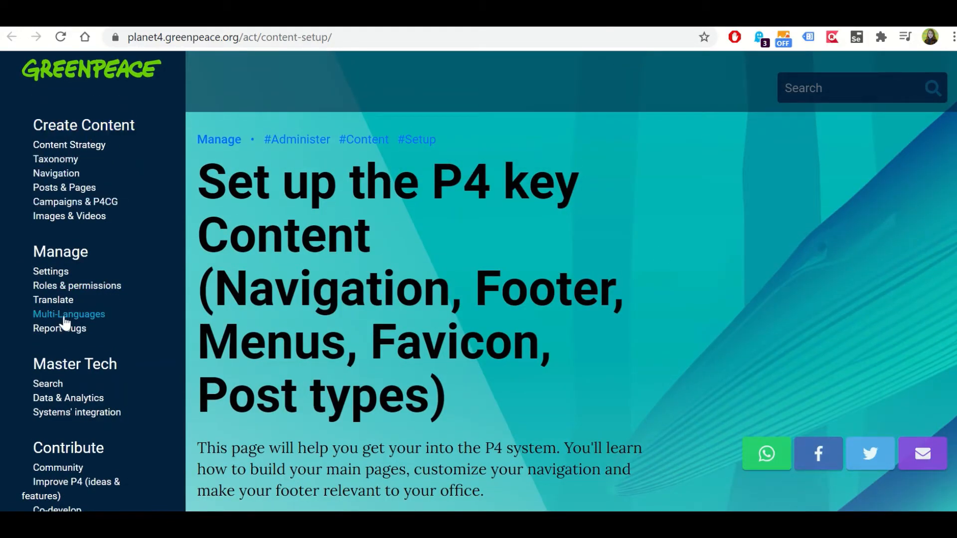
scroll(65, 323, "down", 6)
scroll(65, 323, "up", 6)
left_click(828, 94)
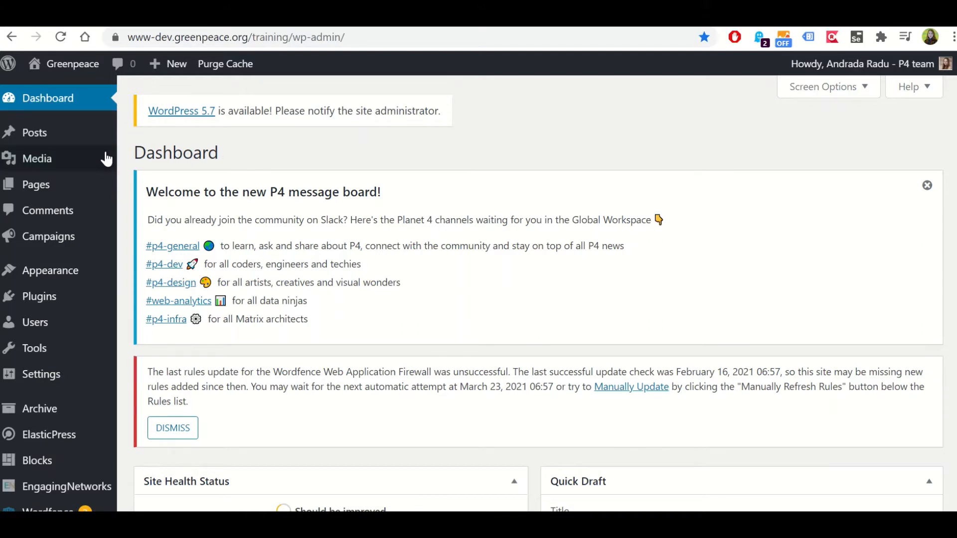
Open the training site's public homepage in a new browser tab from the admin dashboard and switch to it
mouse_move(100, 156)
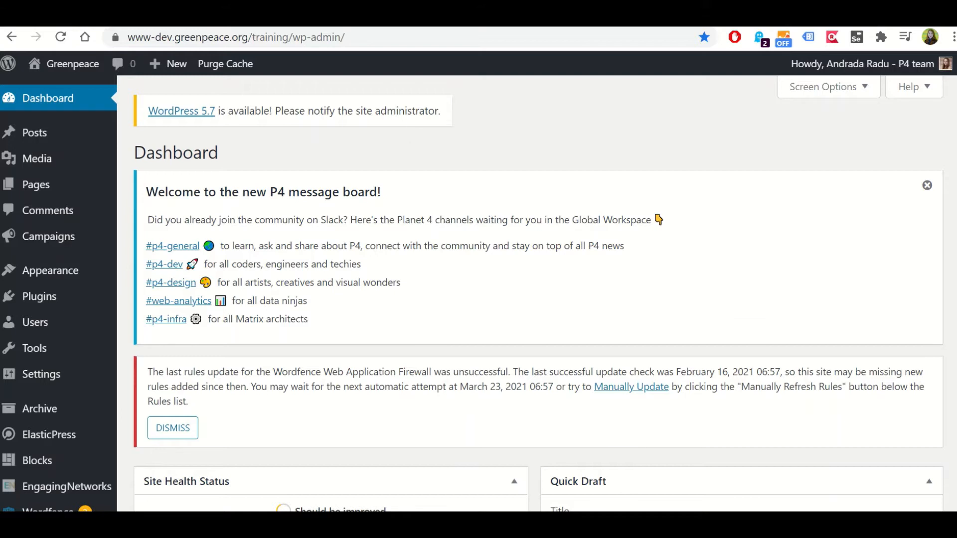
right_click(63, 61)
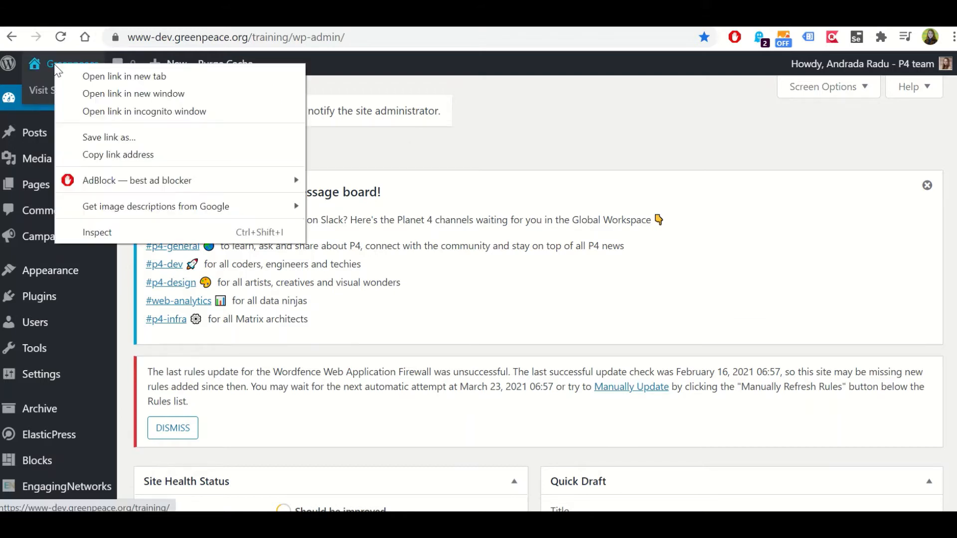
right_click(45, 91)
left_click(77, 104)
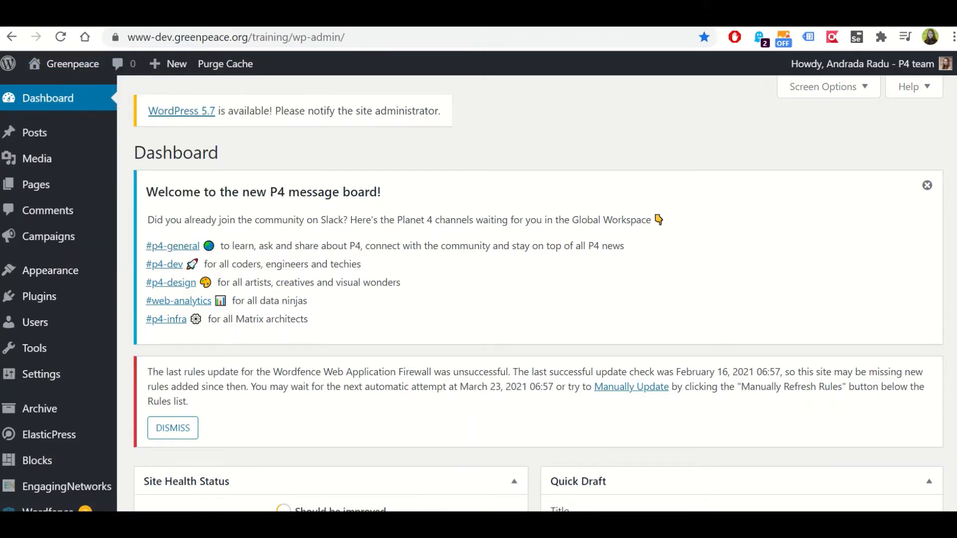
left_click(209, 19)
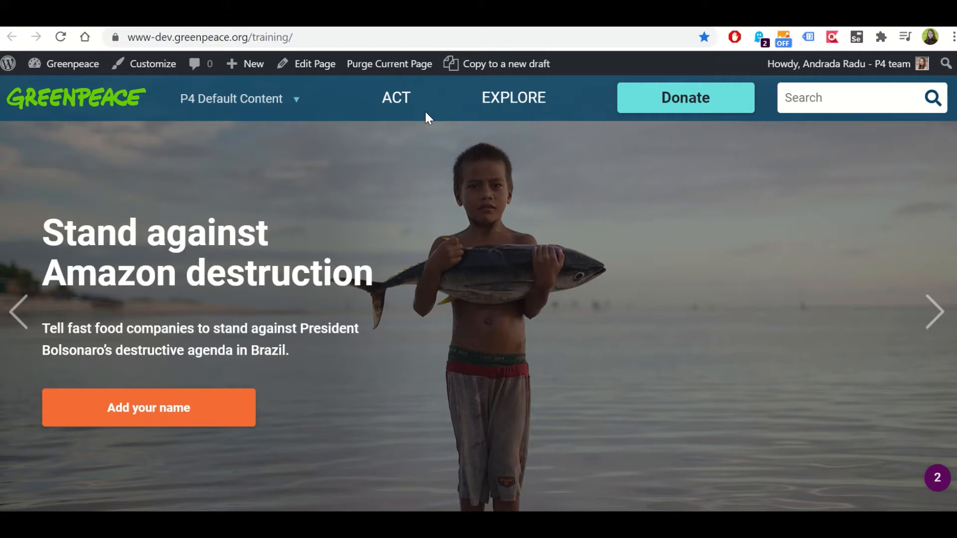
Open the training site's Act page and examine the action cards under "Things you can do"
left_click(397, 99)
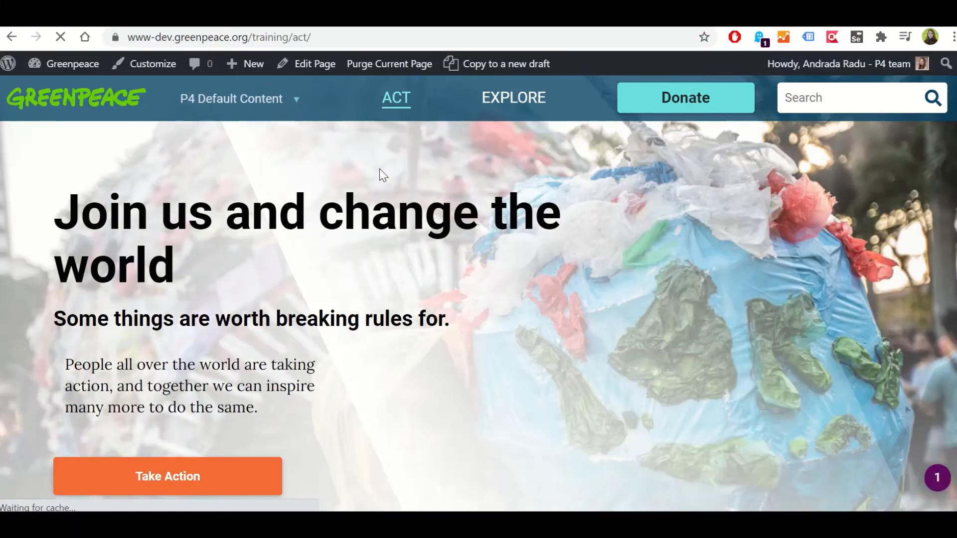
scroll(404, 242, "down", 5)
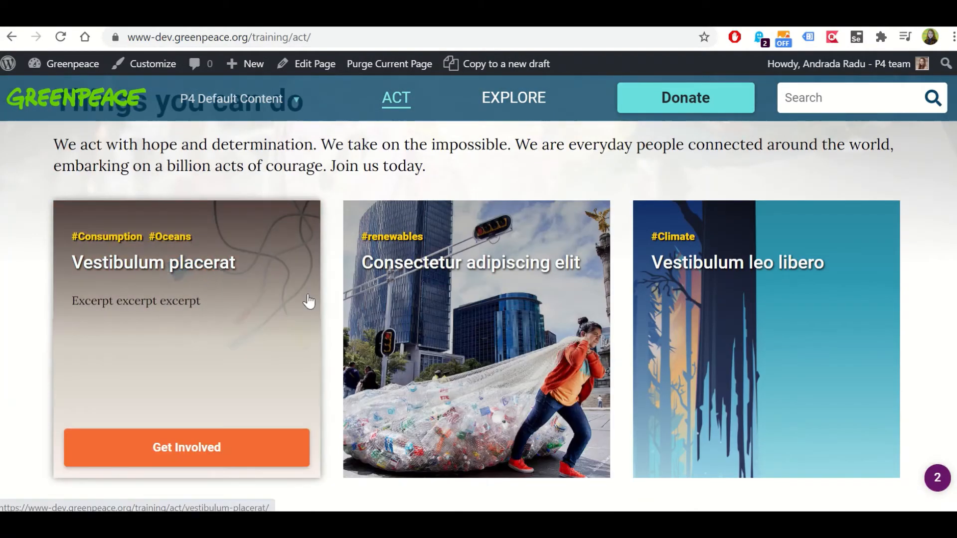
mouse_move(169, 290)
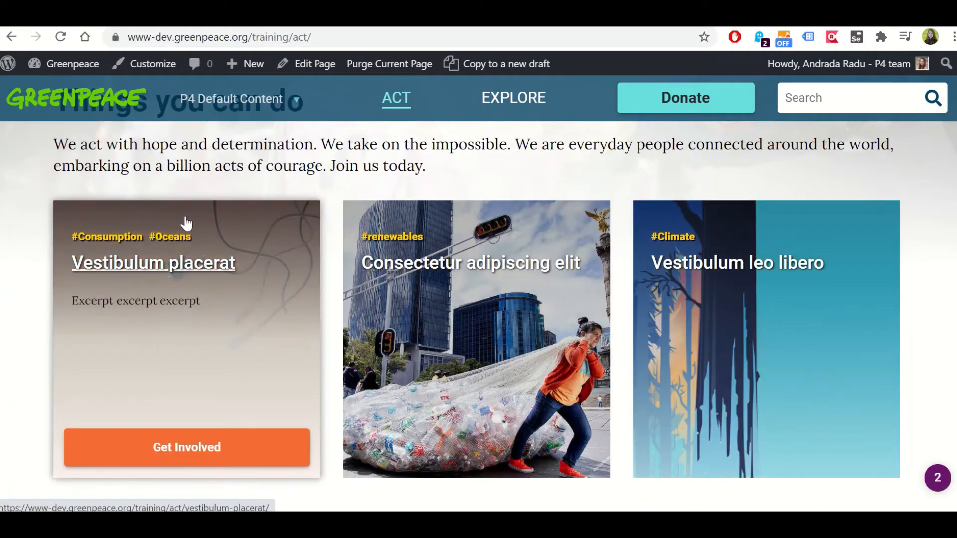
mouse_move(391, 305)
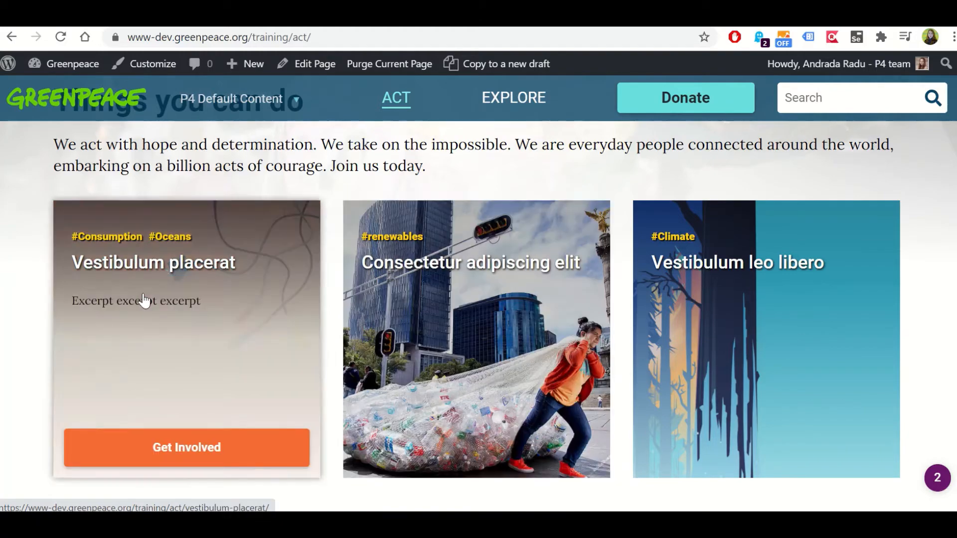
scroll(143, 299, "down", 5)
scroll(165, 301, "up", 6)
scroll(200, 300, "up", 7)
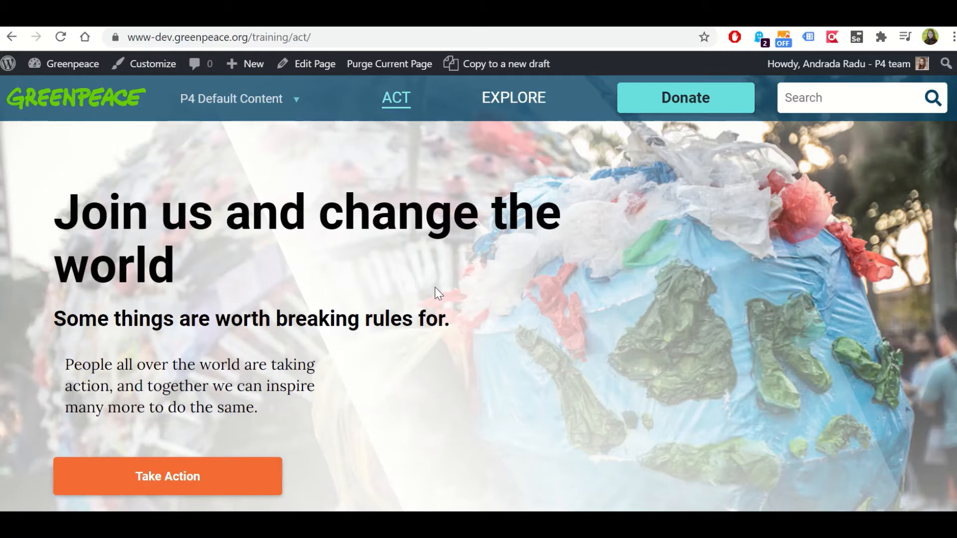
Open the Explore page, look over its header and the section below, and return to the training site's homepage
left_click(534, 111)
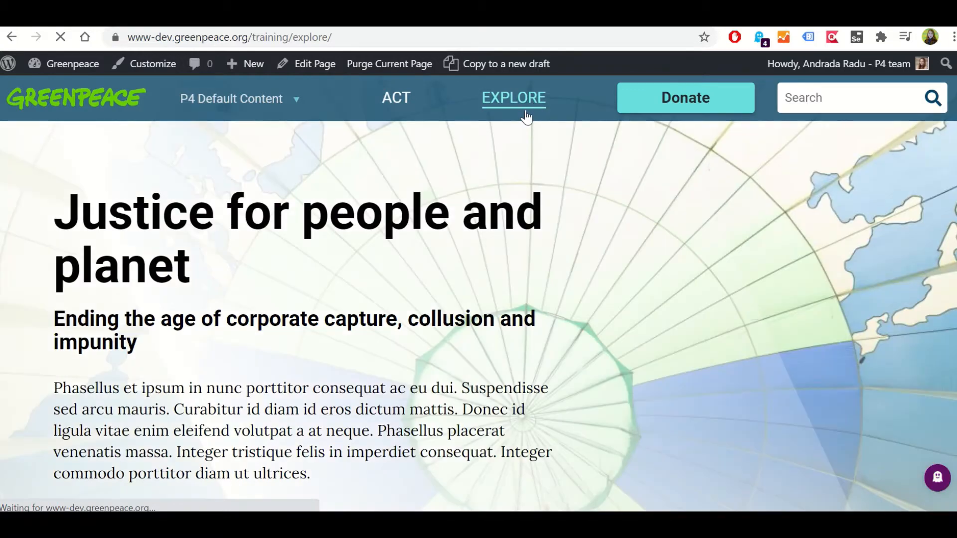
scroll(471, 174, "down", 2)
scroll(471, 180, "down", 2)
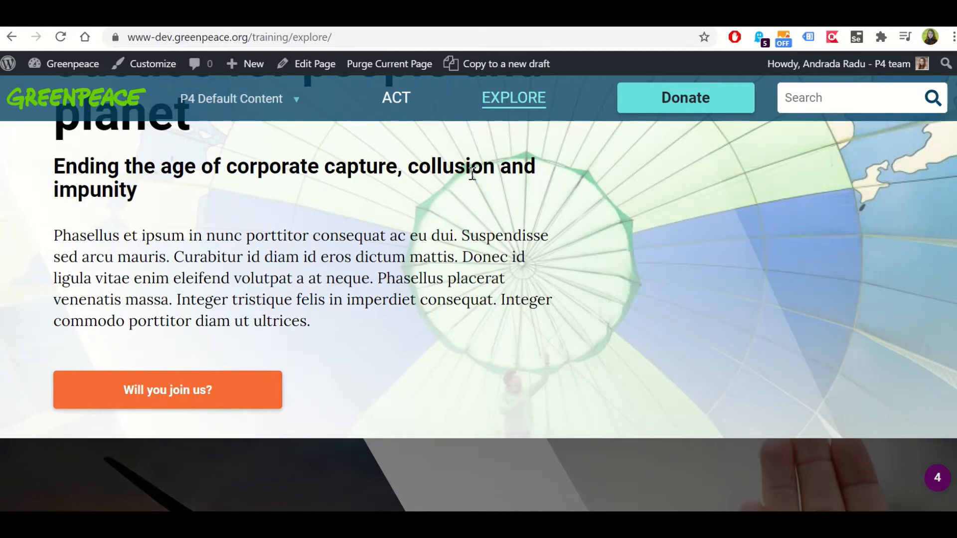
scroll(426, 214, "down", 5)
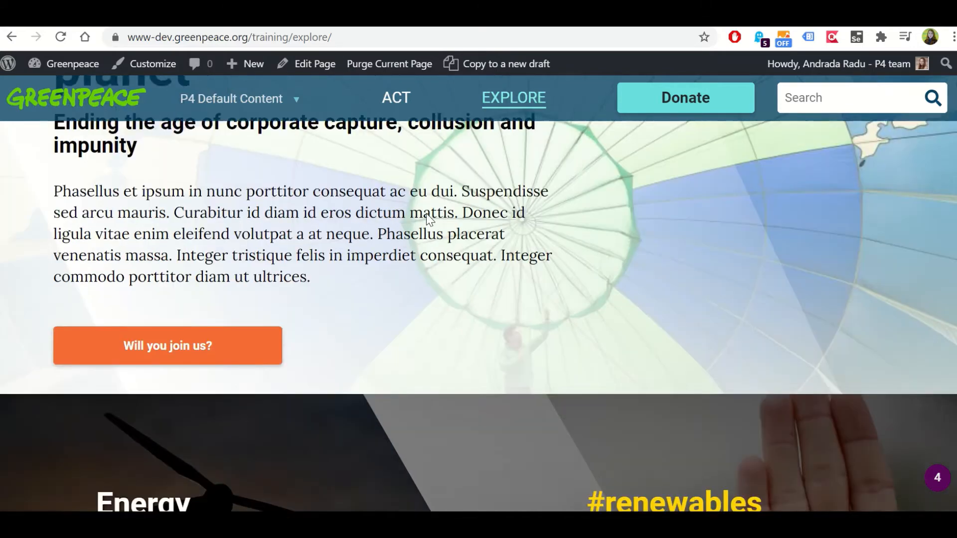
scroll(427, 228, "up", 7)
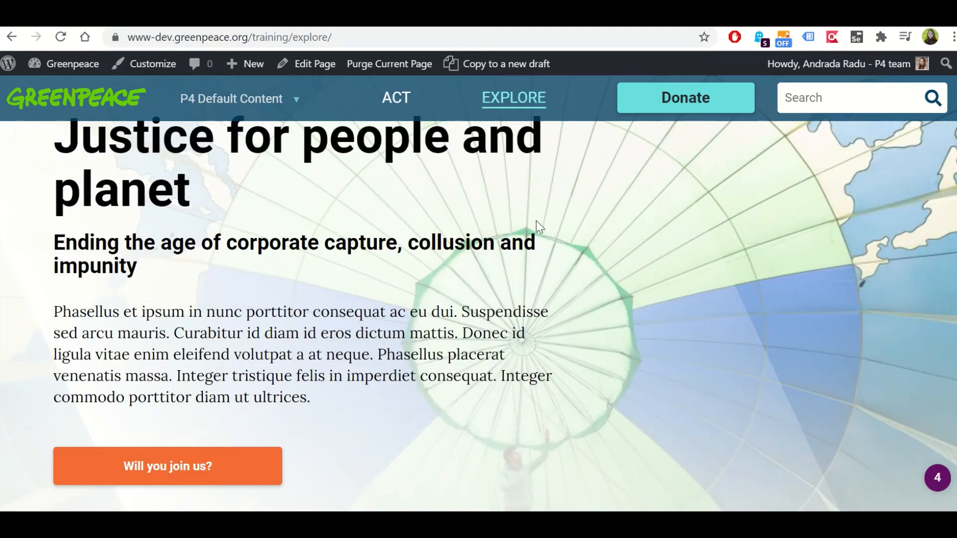
scroll(536, 223, "up", 2)
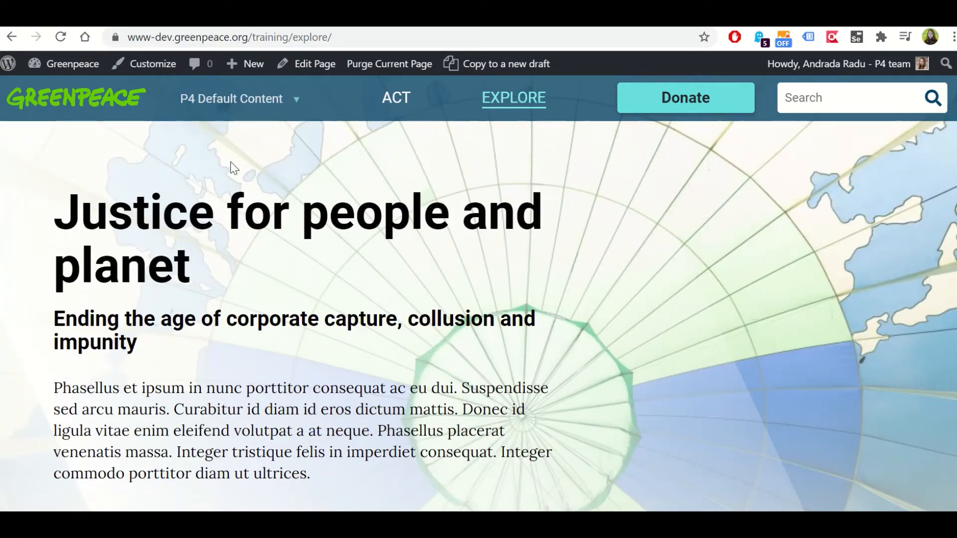
left_click(102, 106)
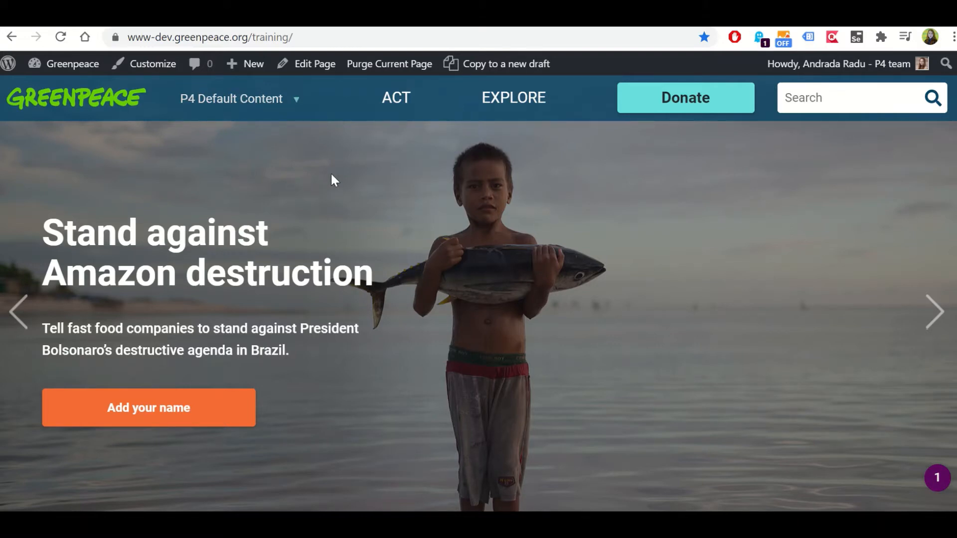
Open the Planet 4 Navigation settings in the admin dashboard and dismiss the Wordfence rules update notice
left_click(73, 64)
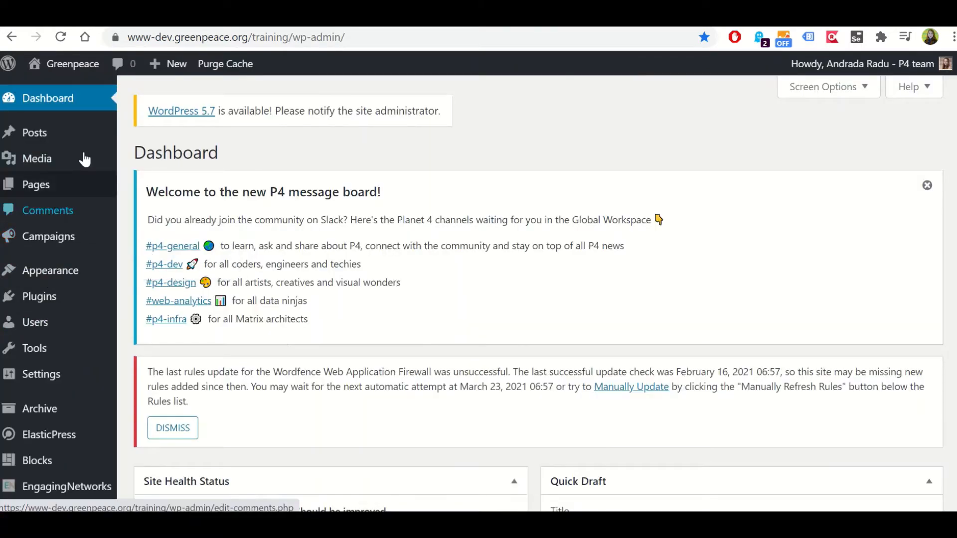
scroll(124, 235, "down", 1)
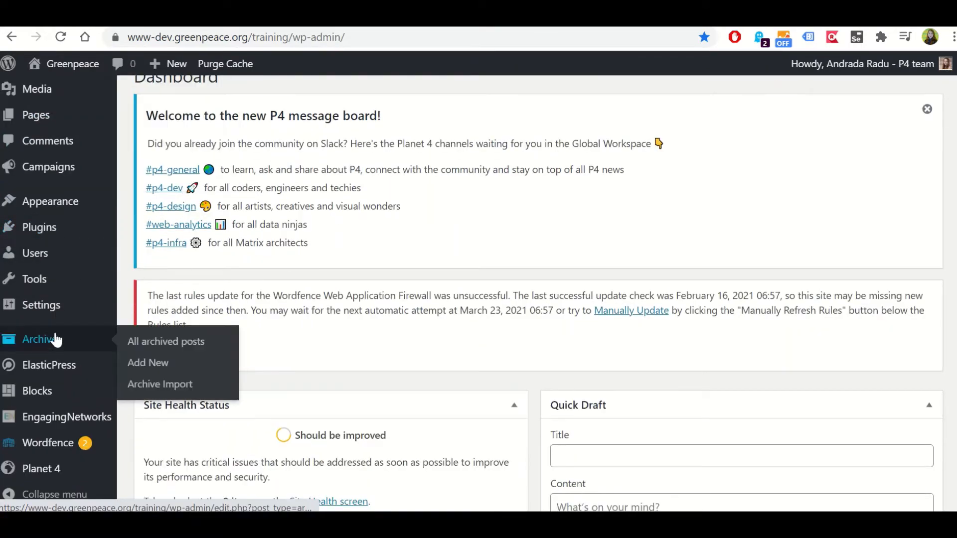
mouse_move(43, 169)
scroll(43, 175, "down", 4)
scroll(50, 299, "down", 1)
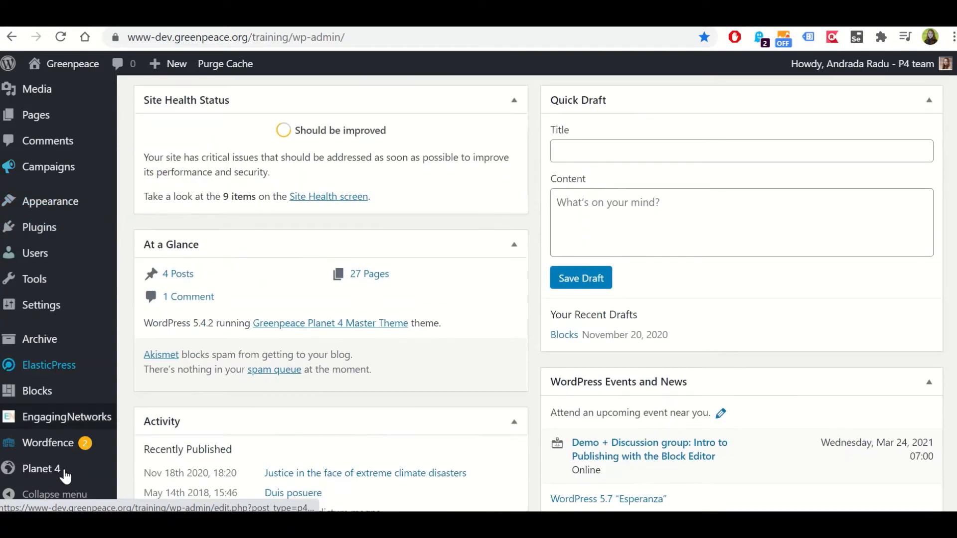
mouse_move(68, 478)
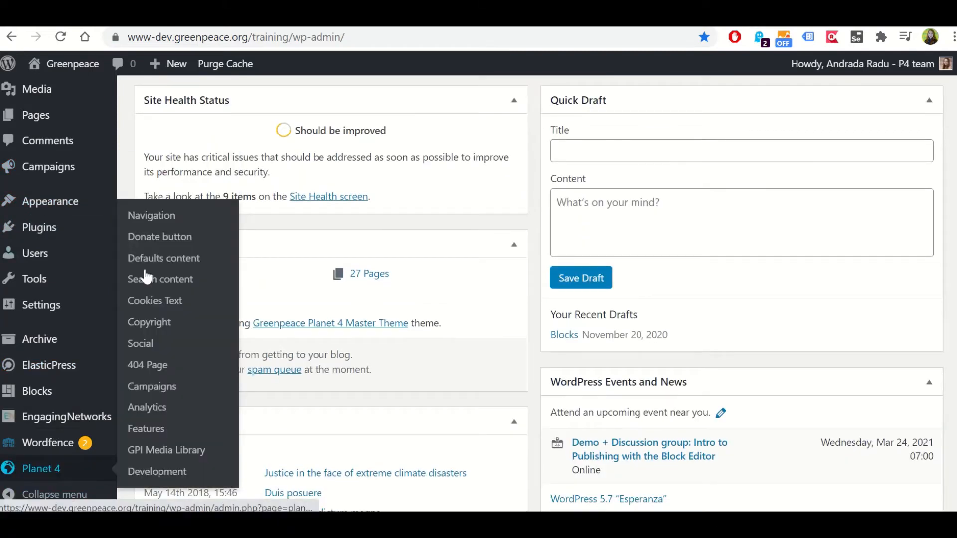
left_click(154, 219)
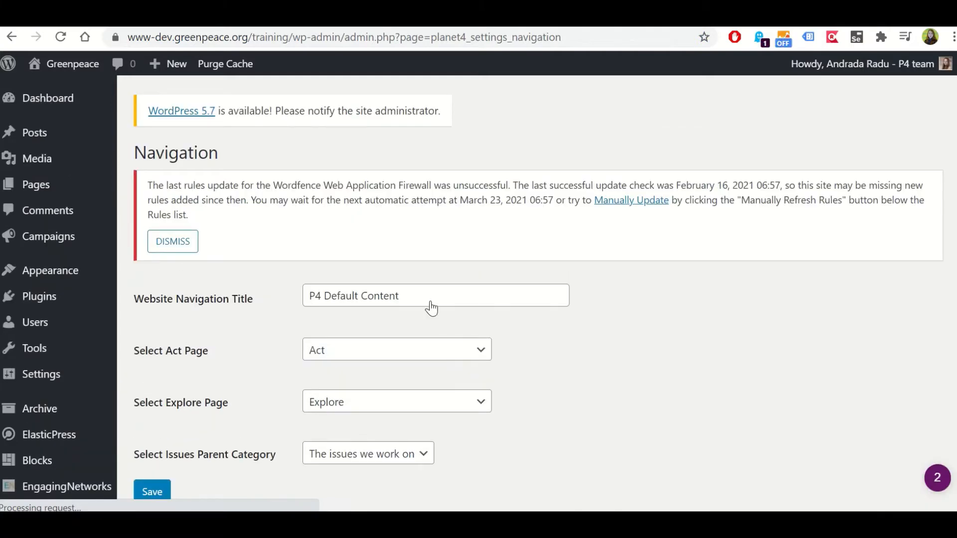
left_click(172, 241)
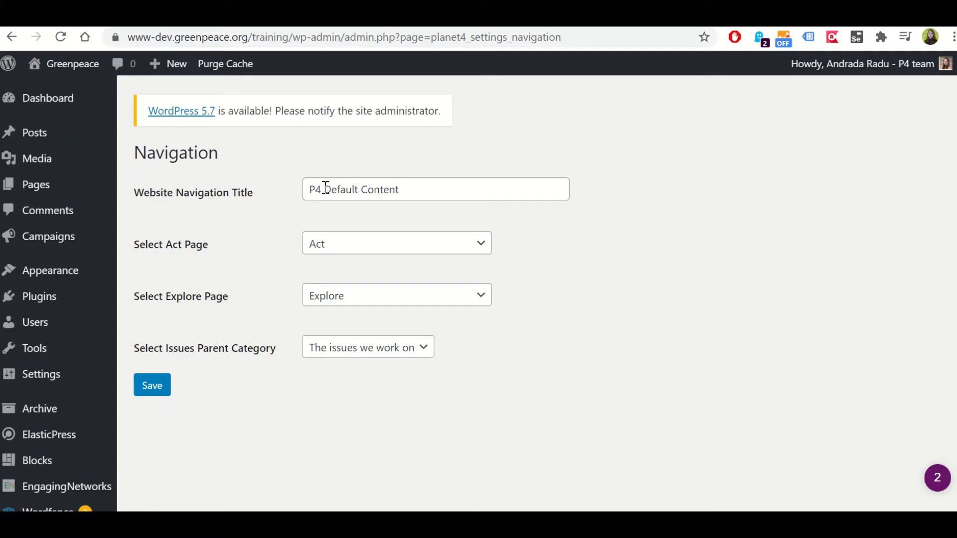
Set the Website Navigation Title to "P4 Training Site"
left_click_drag(316, 189, 435, 187)
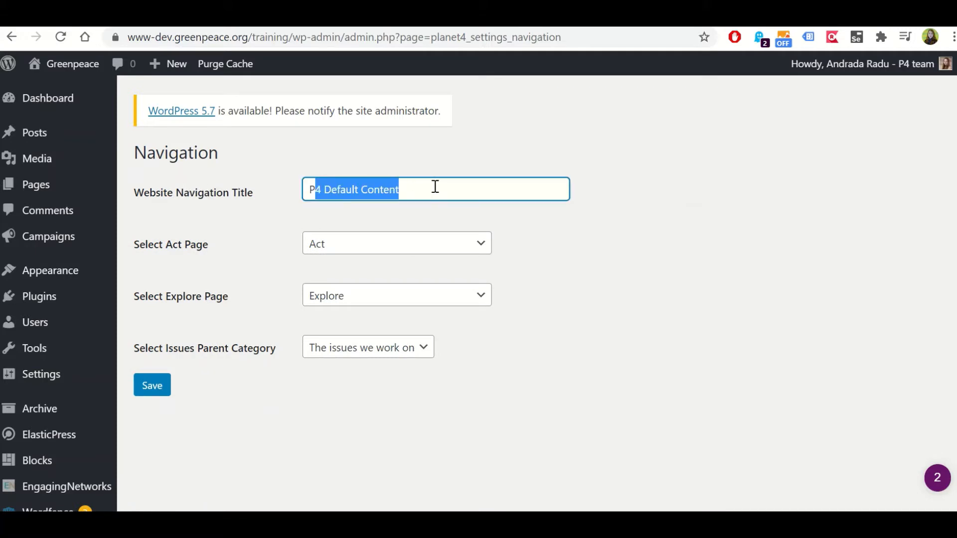
left_click(429, 188)
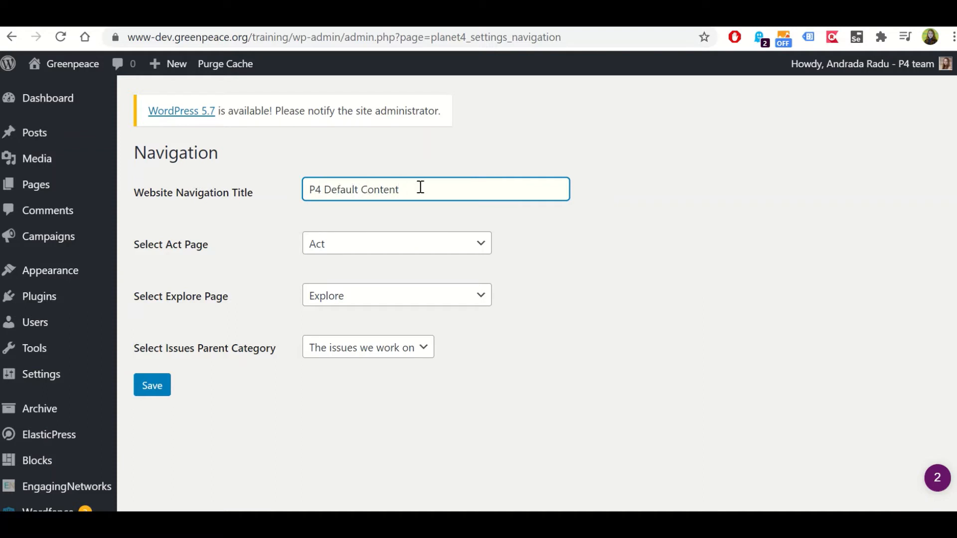
left_click_drag(457, 190, 326, 192)
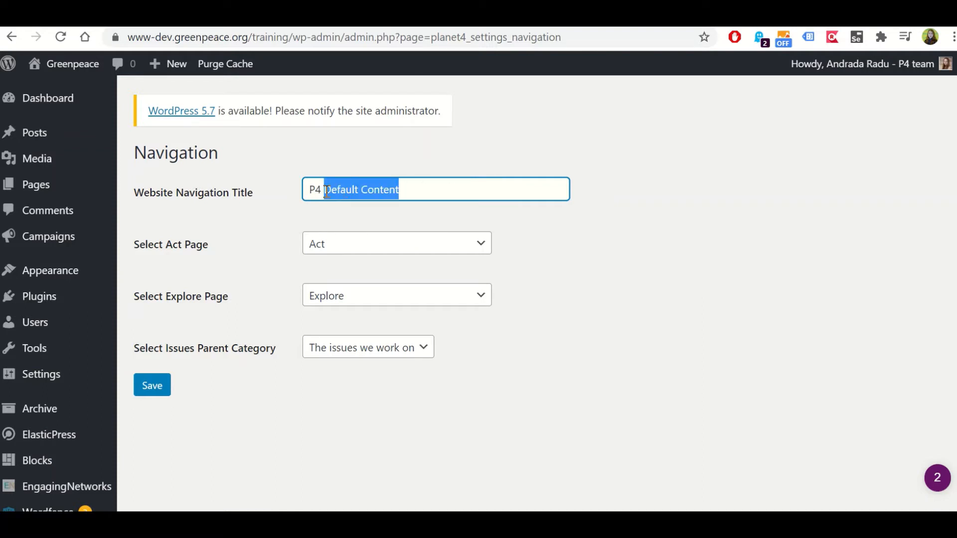
type("Training ")
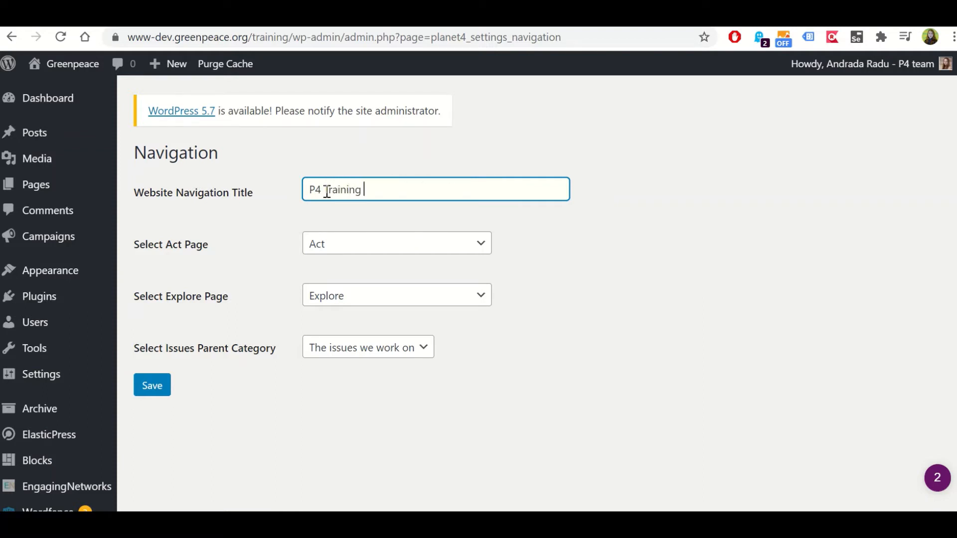
type("Site")
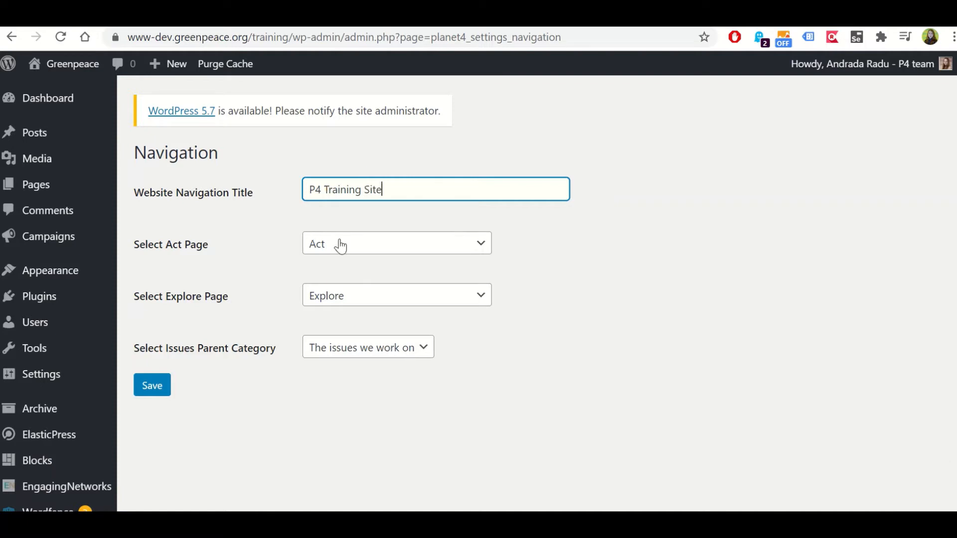
Check the pages available for the Act and Explore settings, and select "The issues we work on" as the issues parent category
left_click(317, 245)
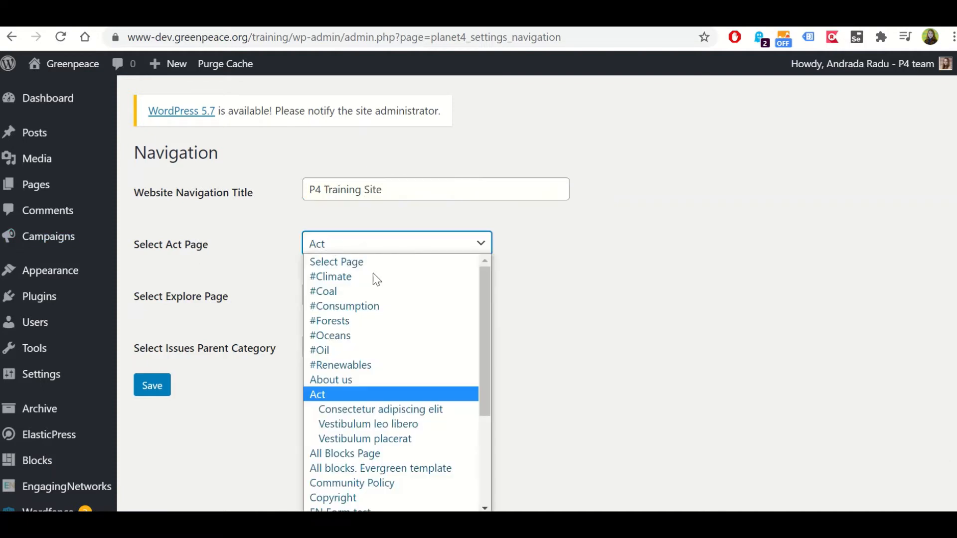
scroll(418, 331, "down", 3)
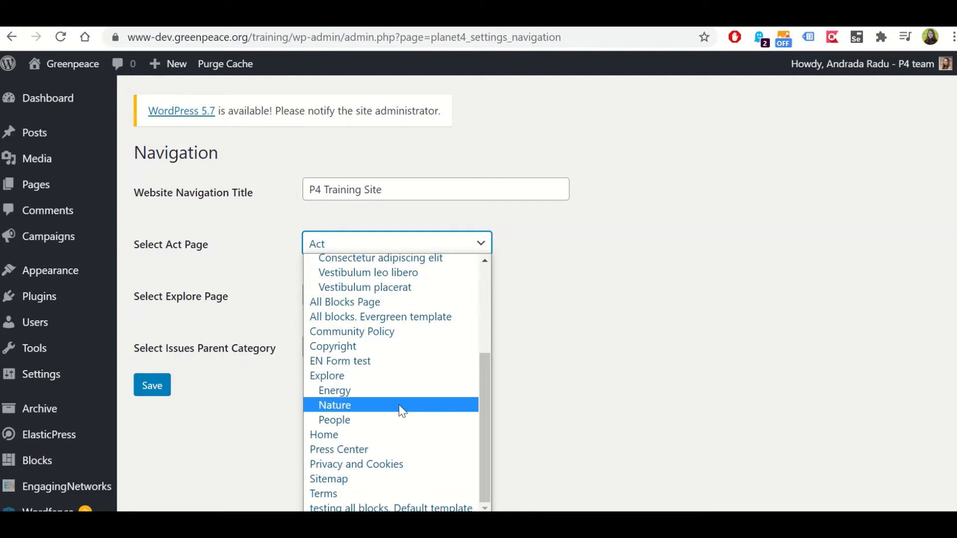
scroll(384, 408, "up", 3)
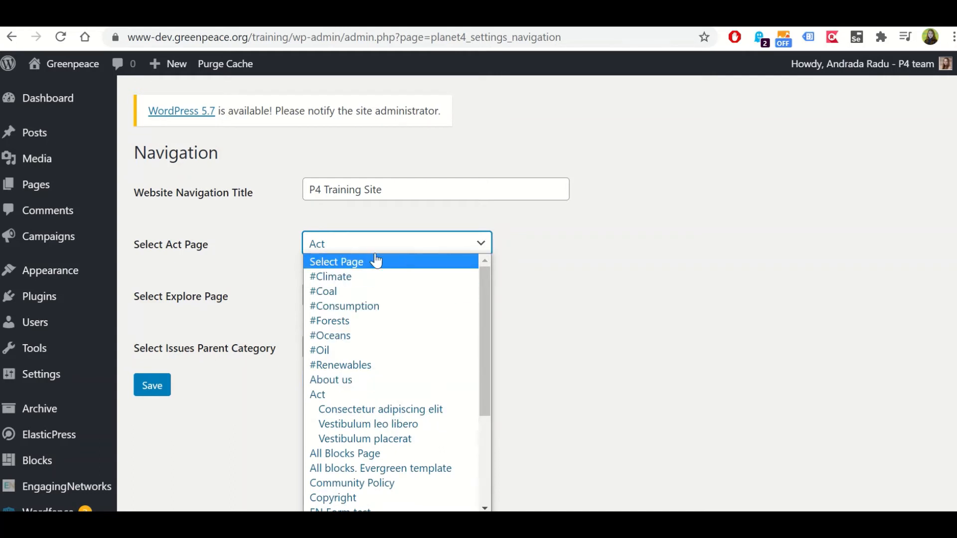
left_click(401, 246)
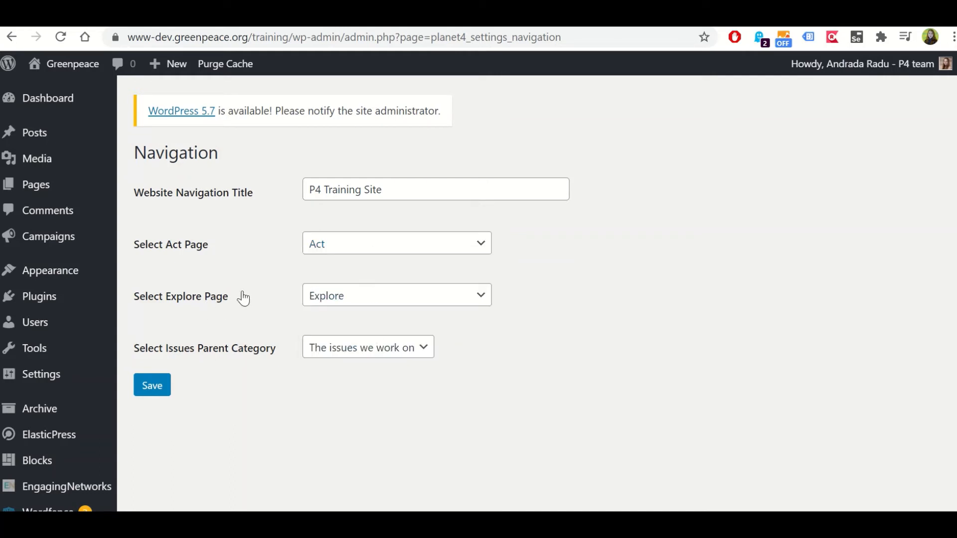
left_click_drag(239, 297, 130, 295)
left_click(213, 308)
left_click(371, 305)
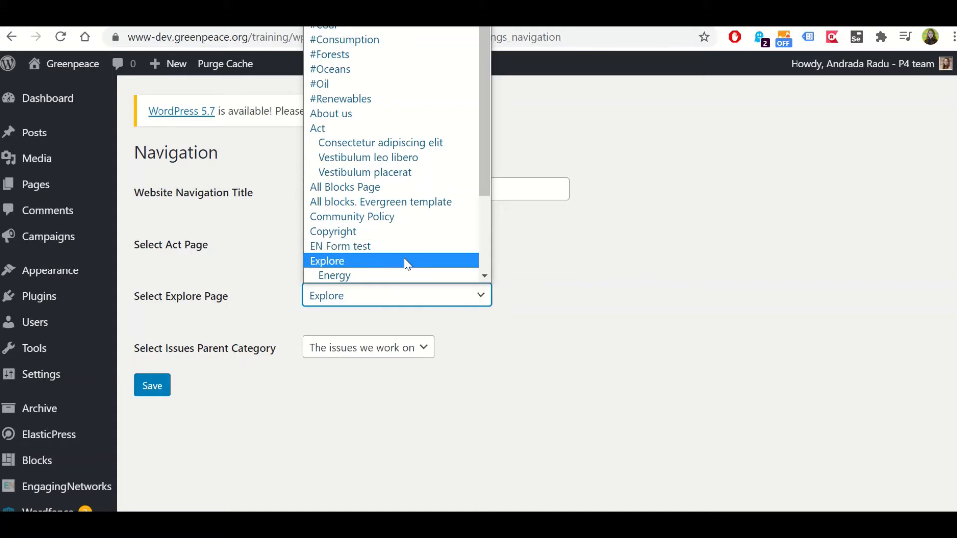
left_click(551, 304)
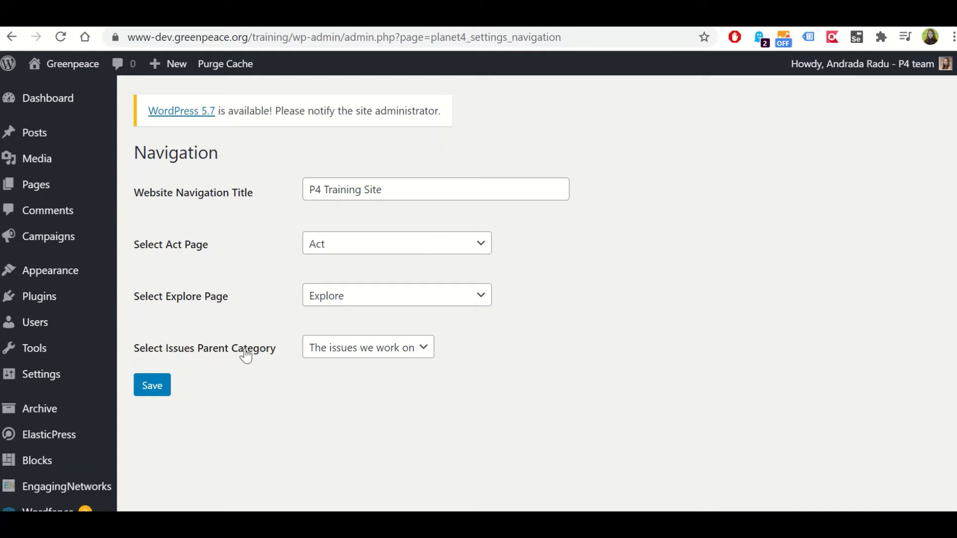
left_click(333, 357)
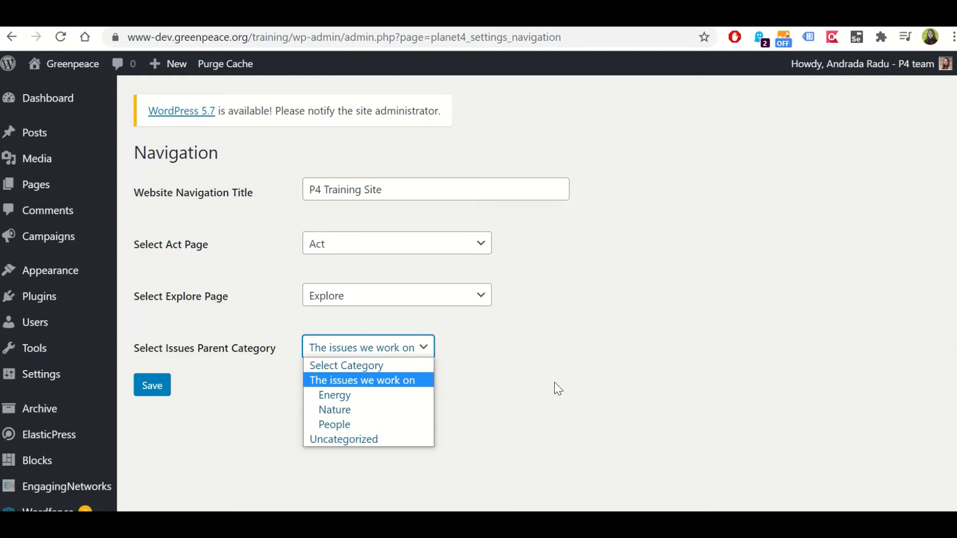
left_click(378, 382)
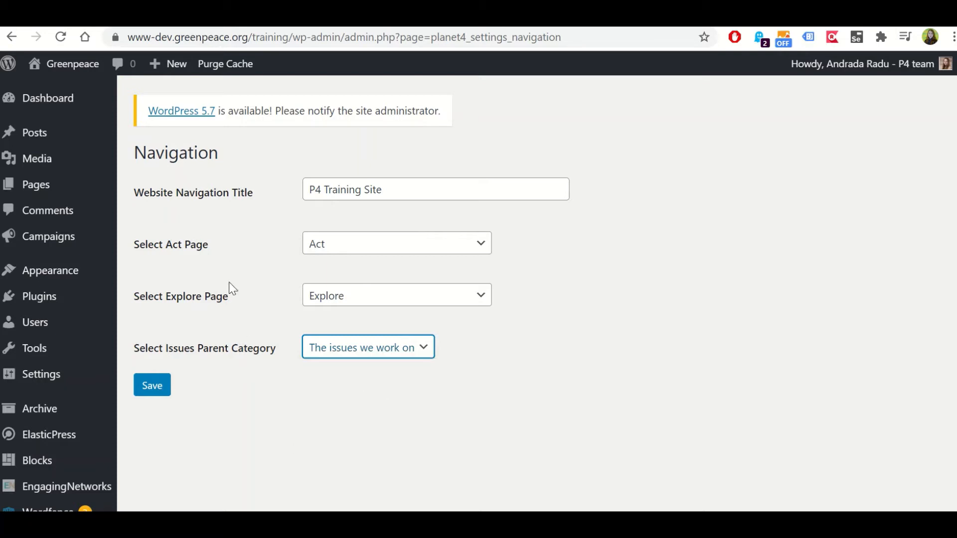
Save the navigation settings and reload the training site's public homepage in its own browser tab
scroll(229, 282, "down", 5)
left_click(152, 157)
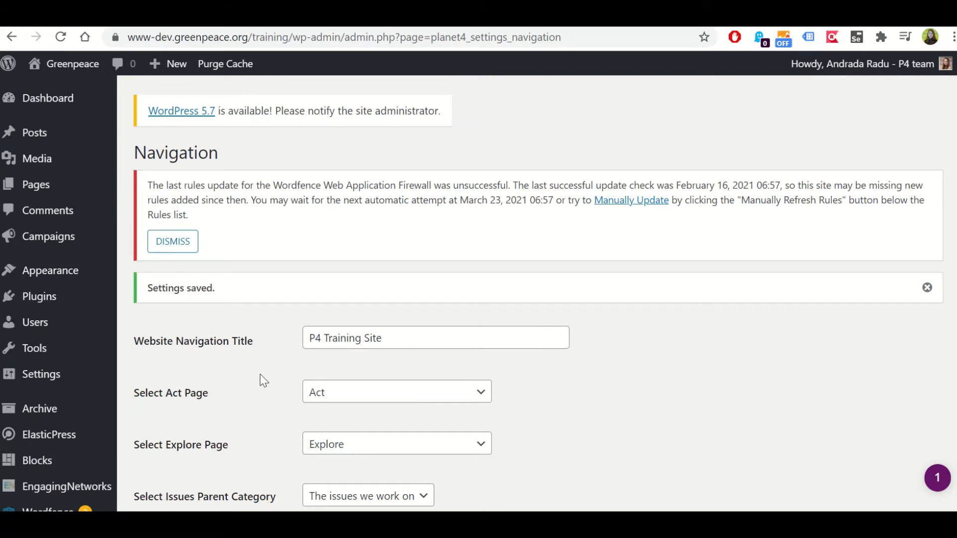
left_click(172, 241)
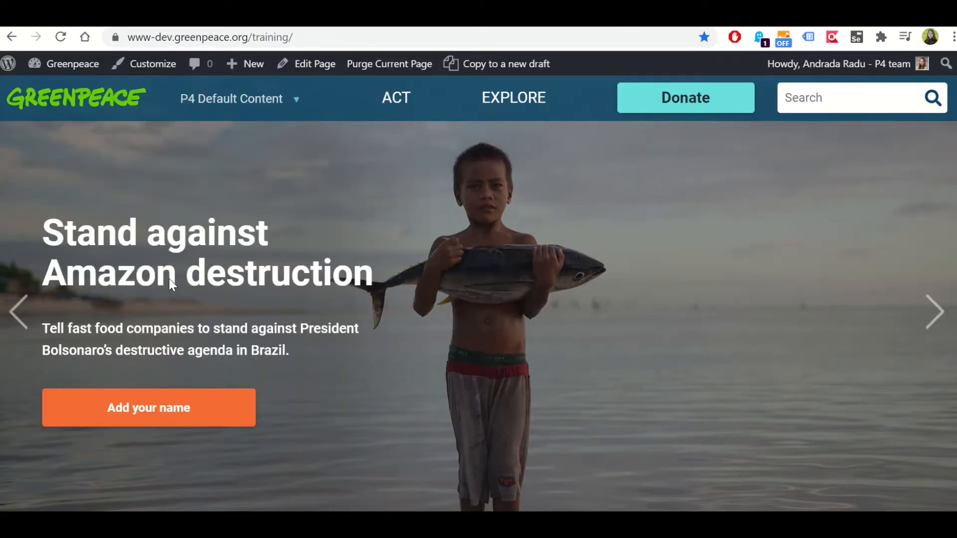
left_click(61, 36)
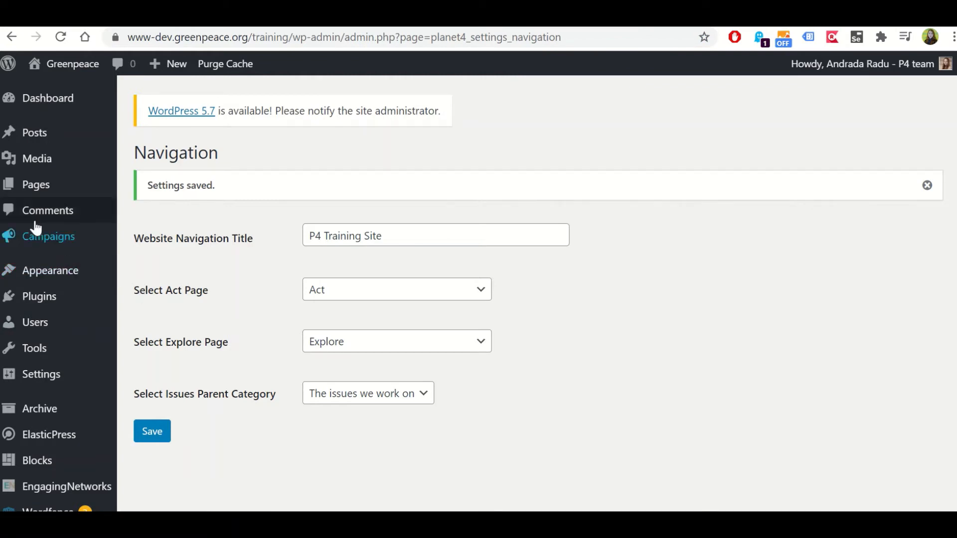
Open the full list of pages in the admin dashboard and look through its entries
left_click(53, 195)
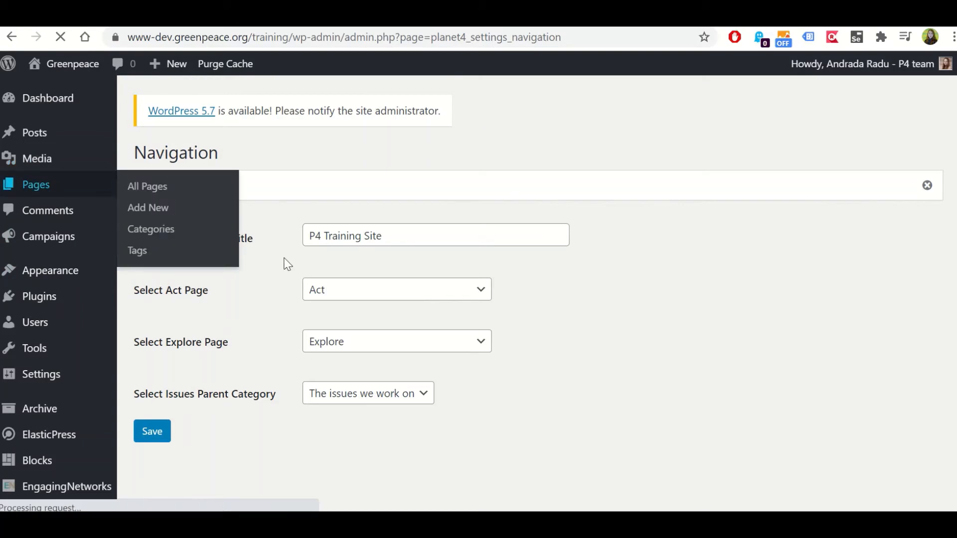
left_click(148, 188)
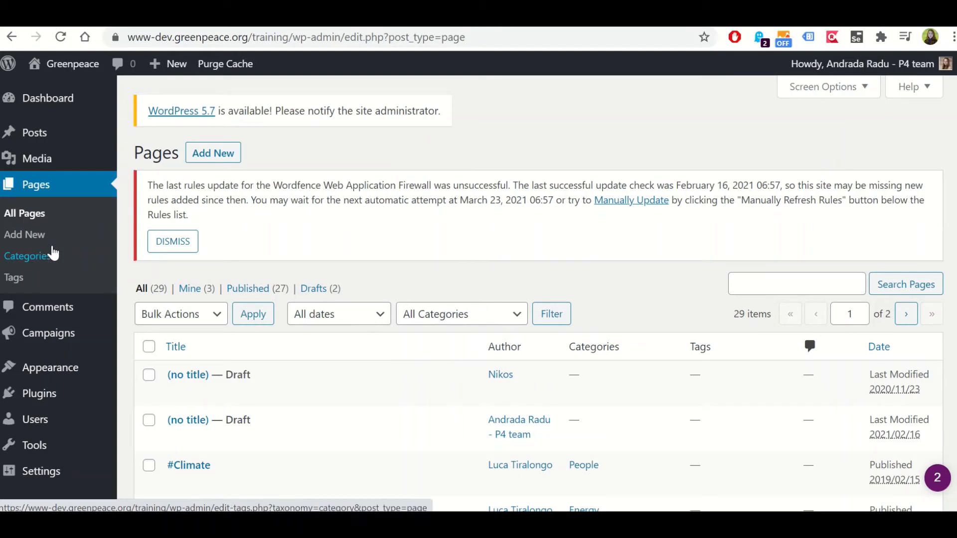
scroll(347, 217, "down", 3)
scroll(347, 224, "down", 3)
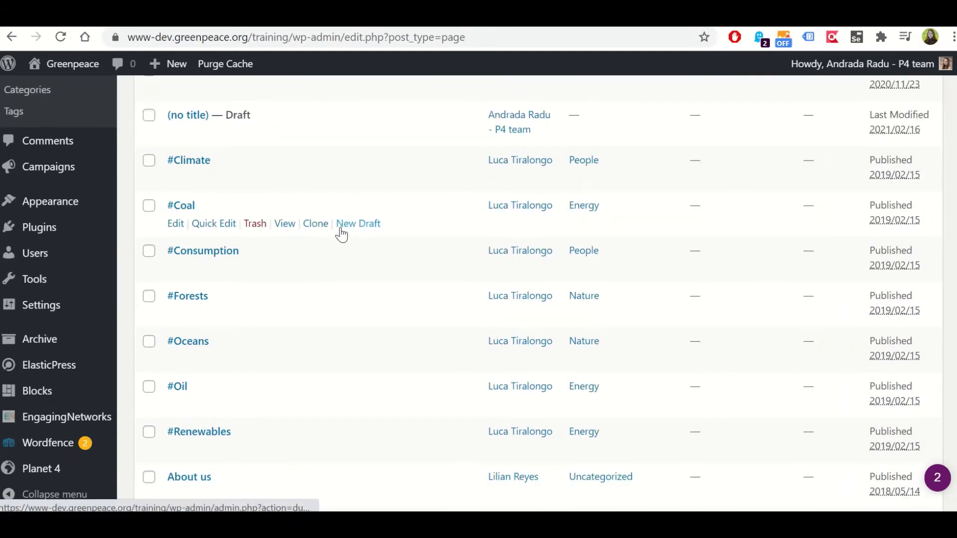
scroll(338, 232, "up", 6)
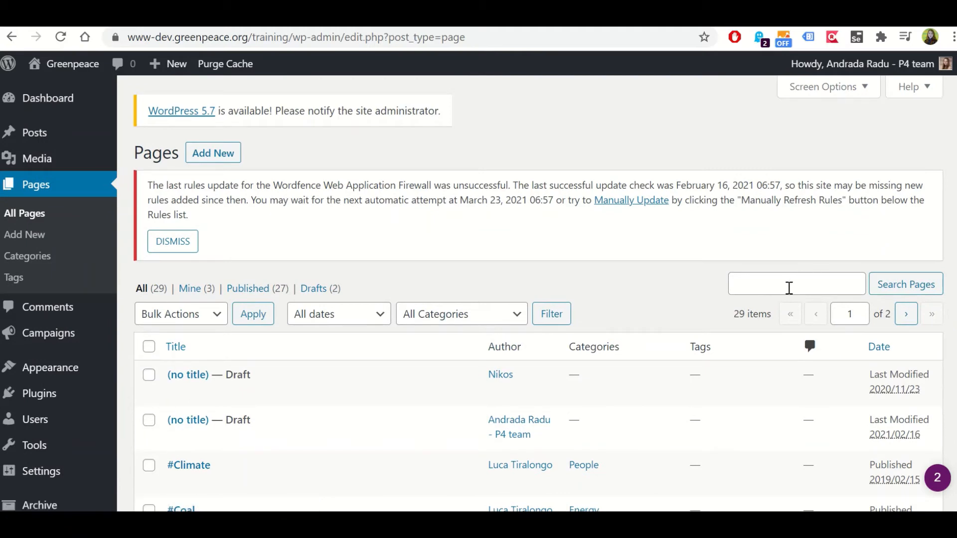
Find the Act page by searching the pages for "act", and open it from its public view for editing
left_click(788, 287)
type("act")
key("Return")
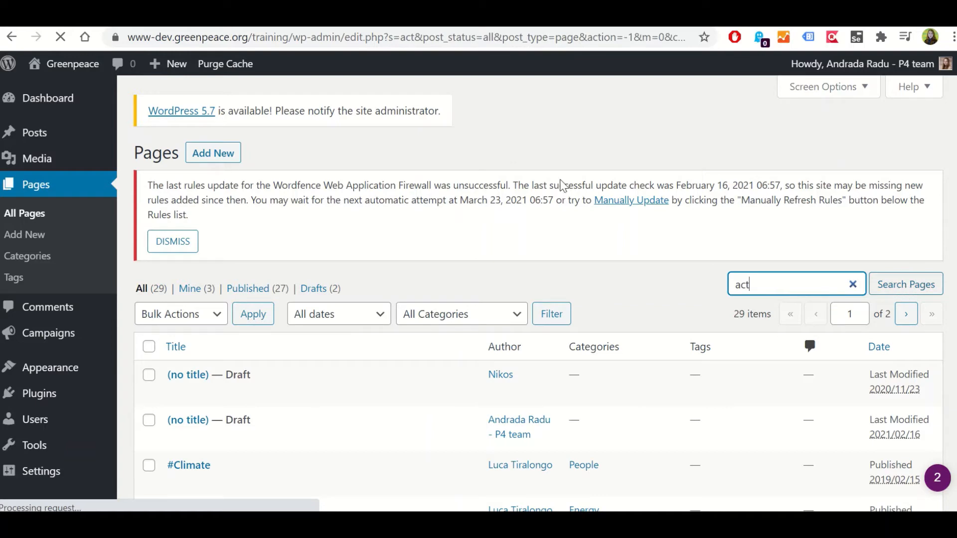
scroll(279, 337, "down", 5)
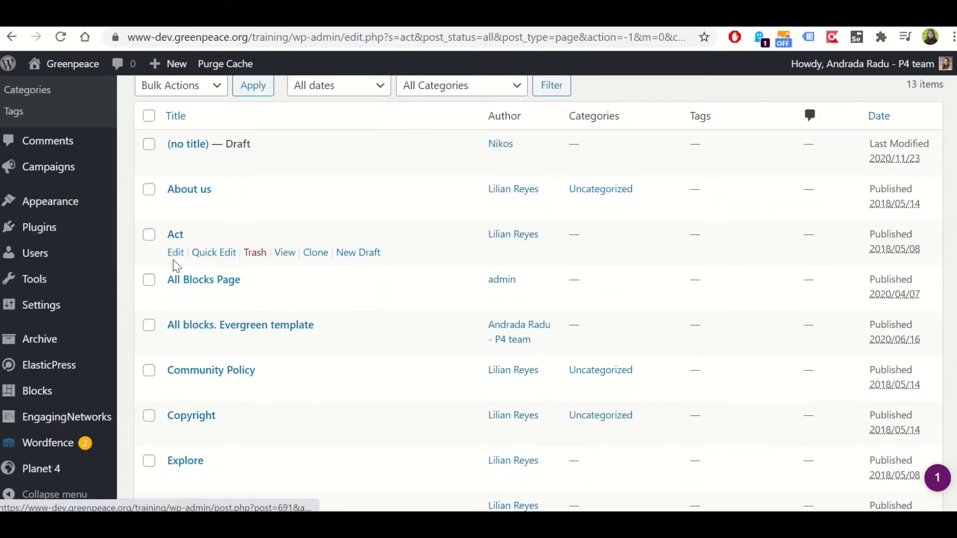
left_click(285, 254)
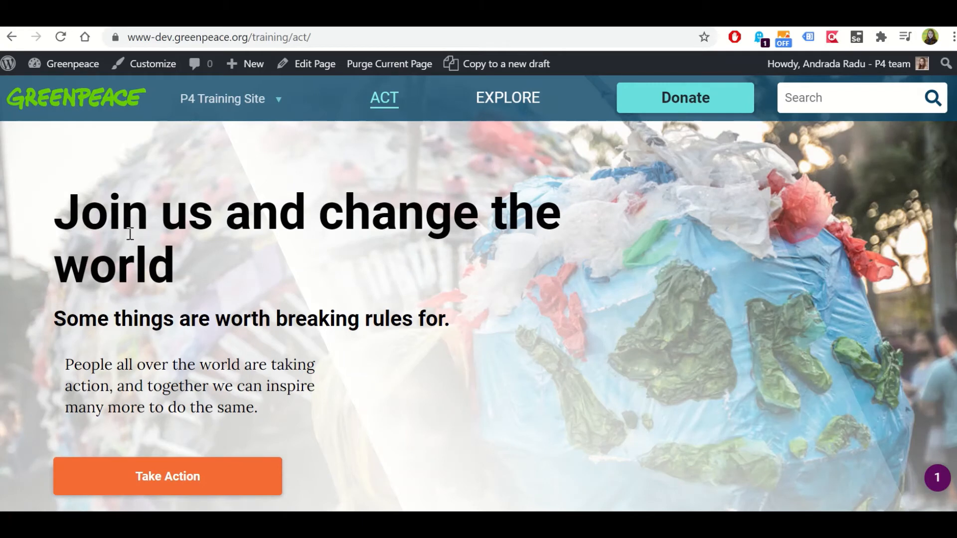
left_click(307, 64)
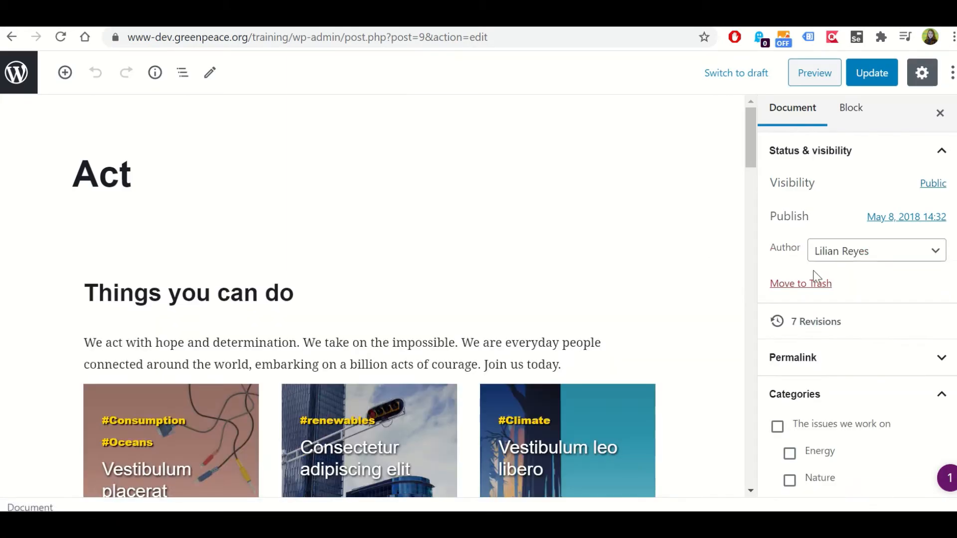
Examine the Act page's document settings down to Page Attributes, including the choices for its parent page
scroll(816, 276, "down", 6)
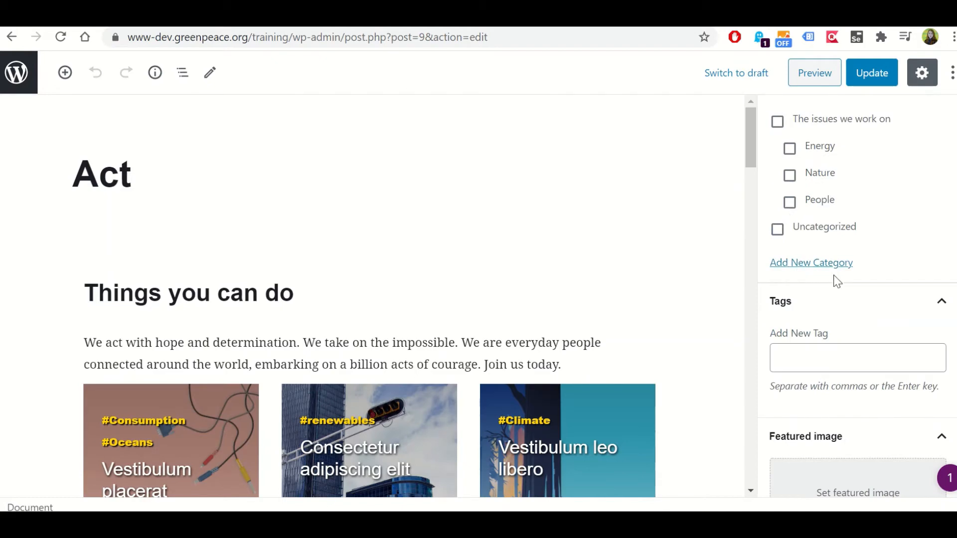
scroll(843, 289, "down", 10)
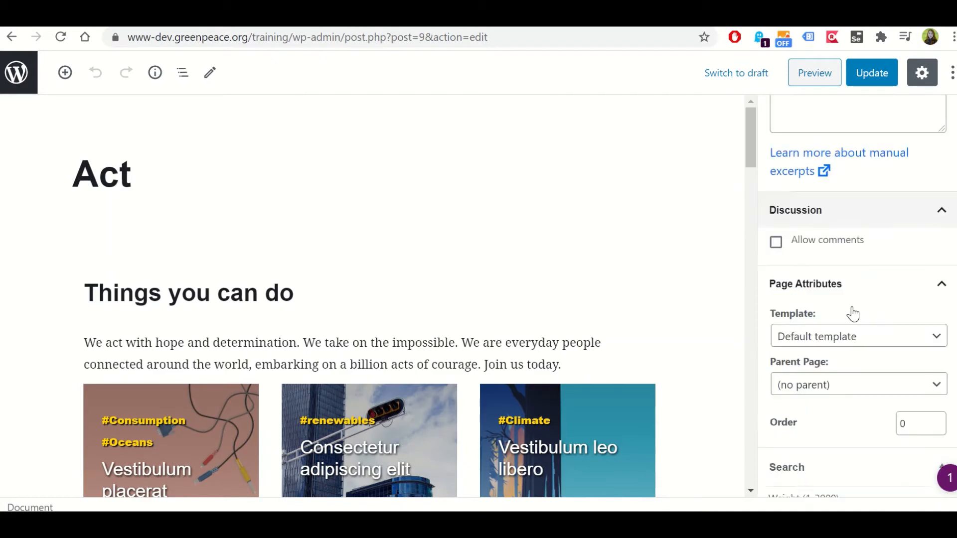
scroll(853, 313, "down", 2)
left_click(791, 318)
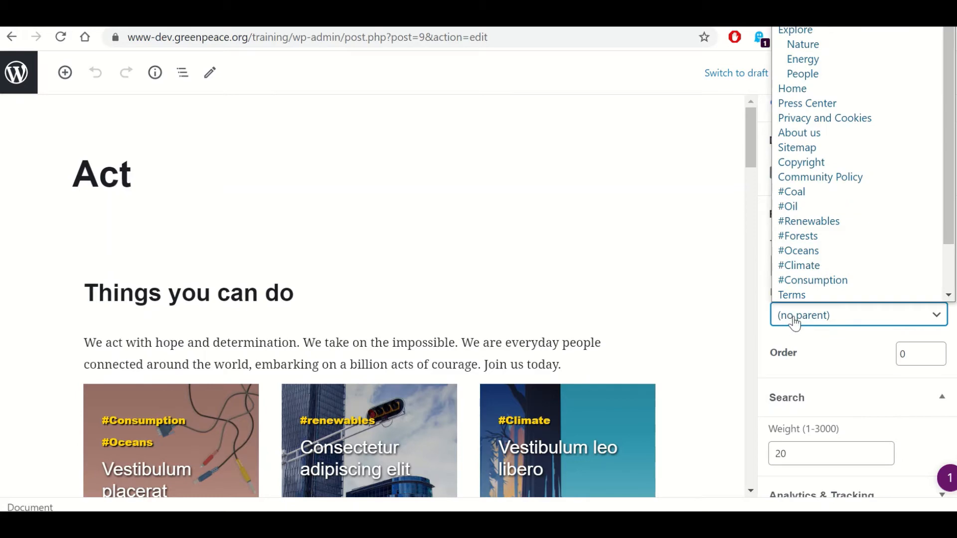
left_click(793, 320)
scroll(795, 329, "down", 1)
scroll(794, 328, "up", 1)
scroll(788, 329, "down", 1)
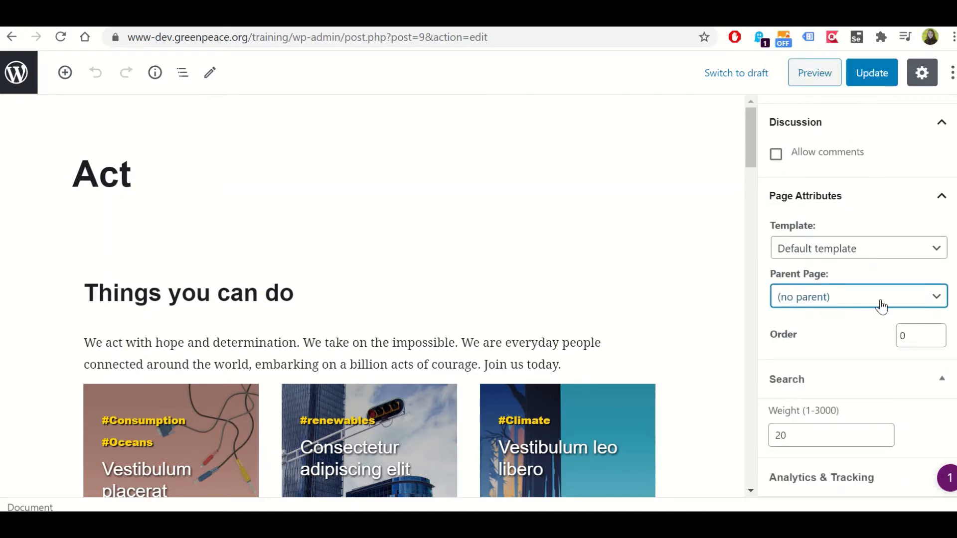
left_click(691, 260)
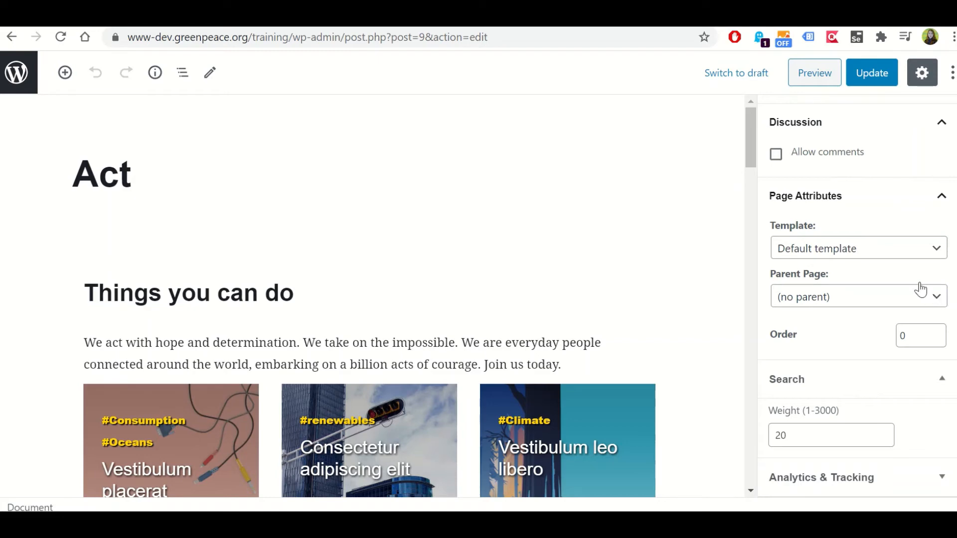
Look over the Act page's Featured image and Search settings, and collapse Analytics & Tracking
scroll(819, 193, "up", 5)
left_click(819, 193)
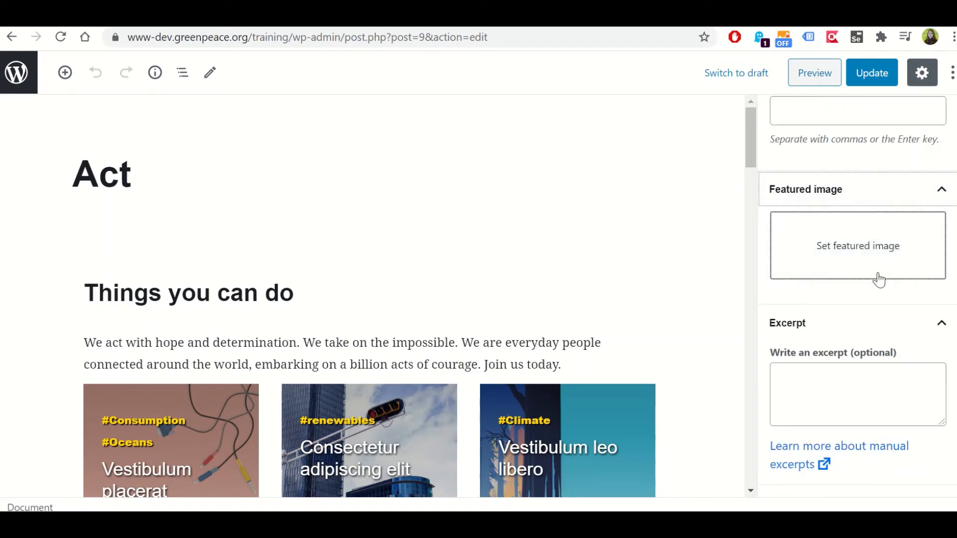
scroll(876, 275, "down", 7)
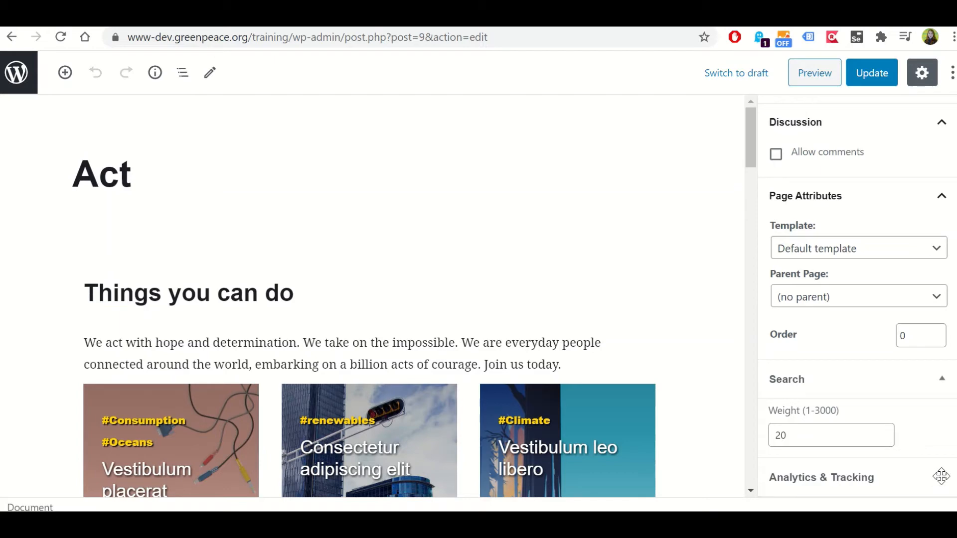
left_click(943, 385)
left_click(947, 389)
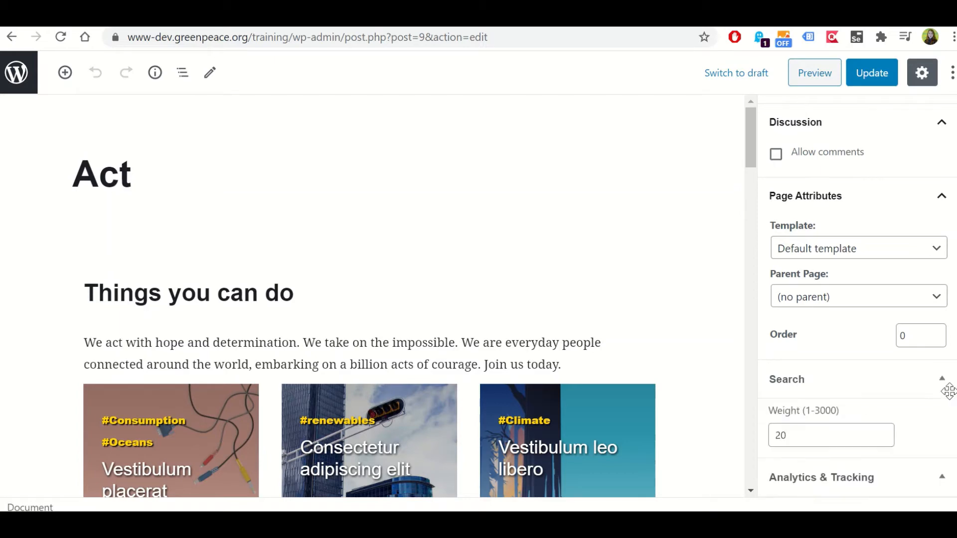
left_click(940, 474)
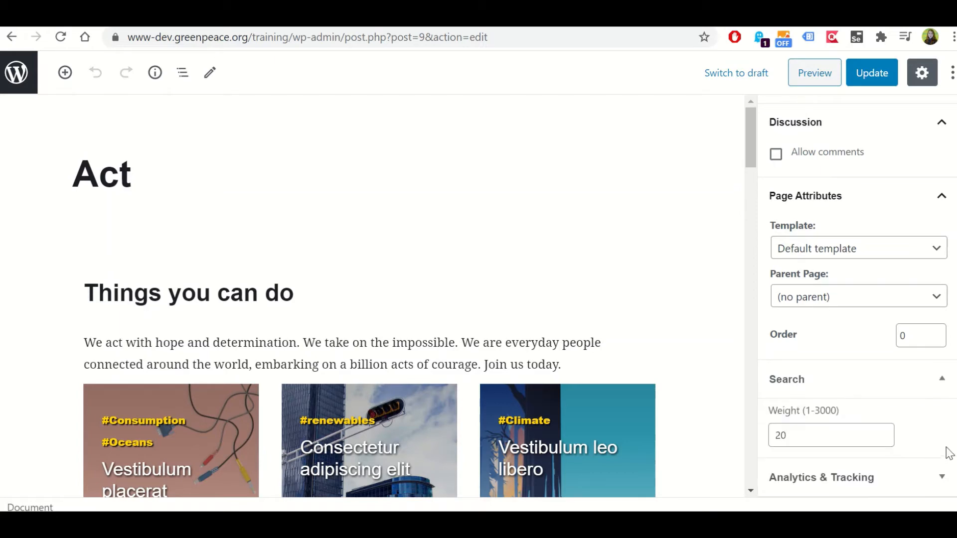
Review the Act page's Parent Page and Template options, leaving them at no parent and Default template
left_click(937, 299)
left_click(939, 301)
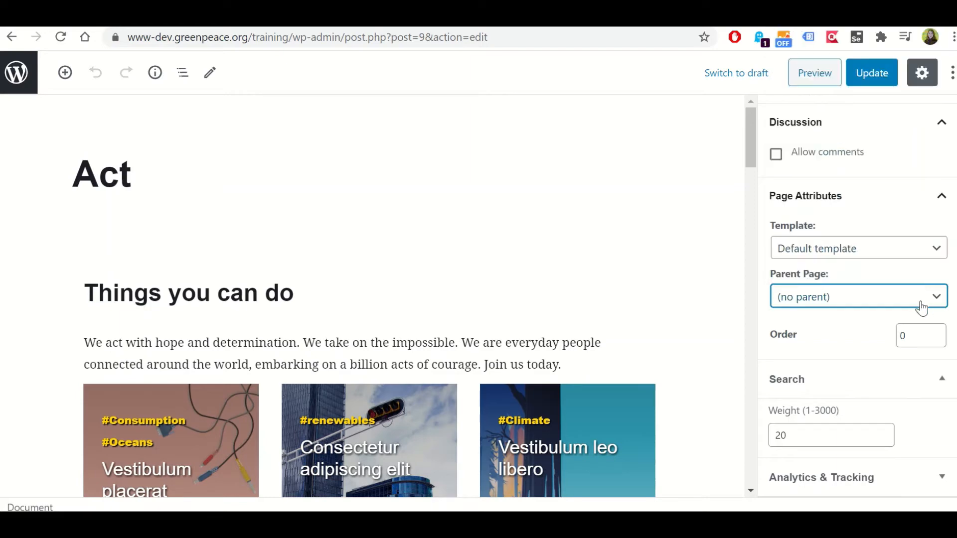
left_click(851, 254)
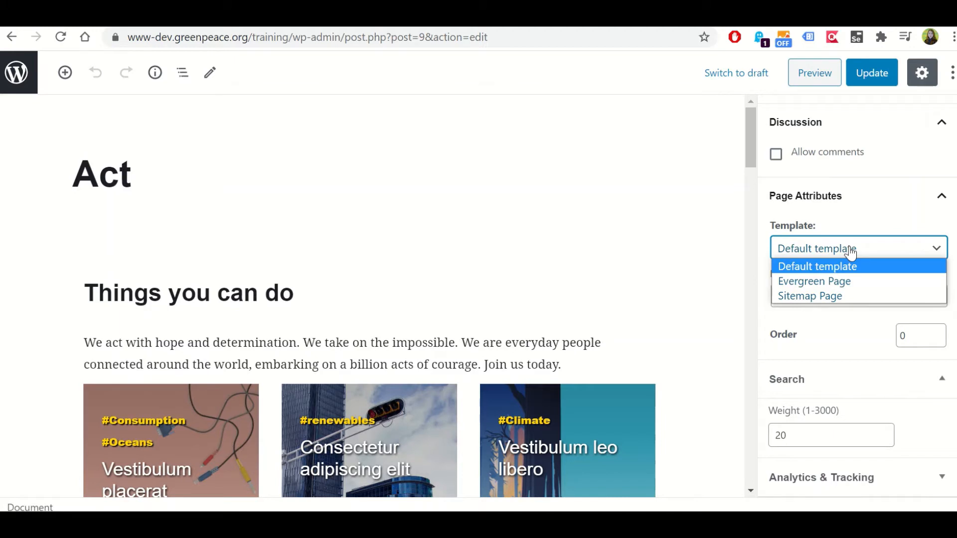
left_click(851, 254)
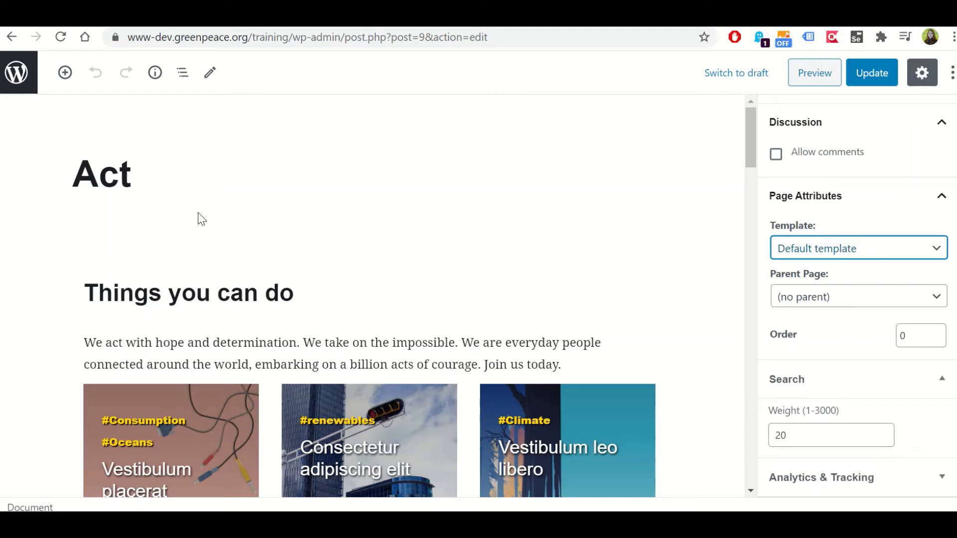
Show the Act page's permalink and look over the cover blocks below its title
left_click(196, 192)
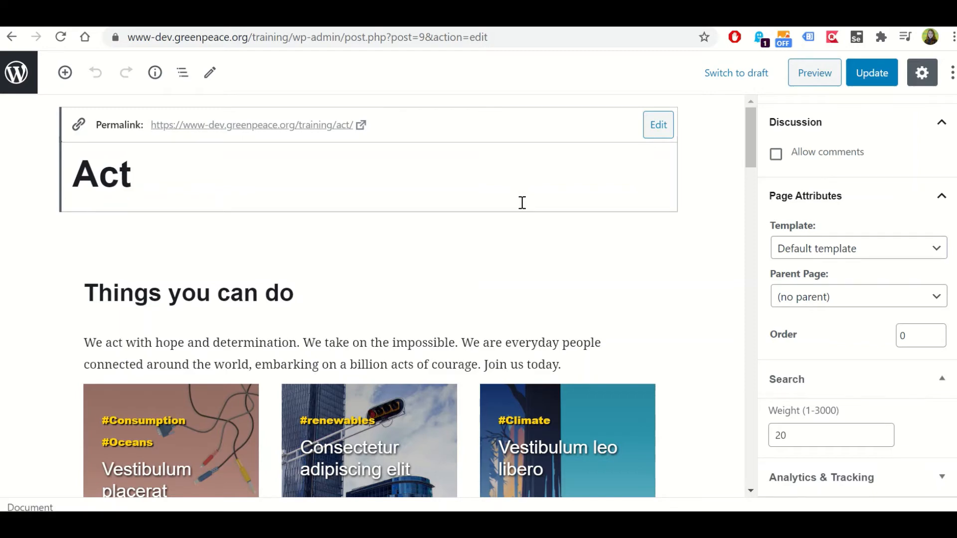
scroll(522, 202, "down", 3)
scroll(352, 357, "down", 2)
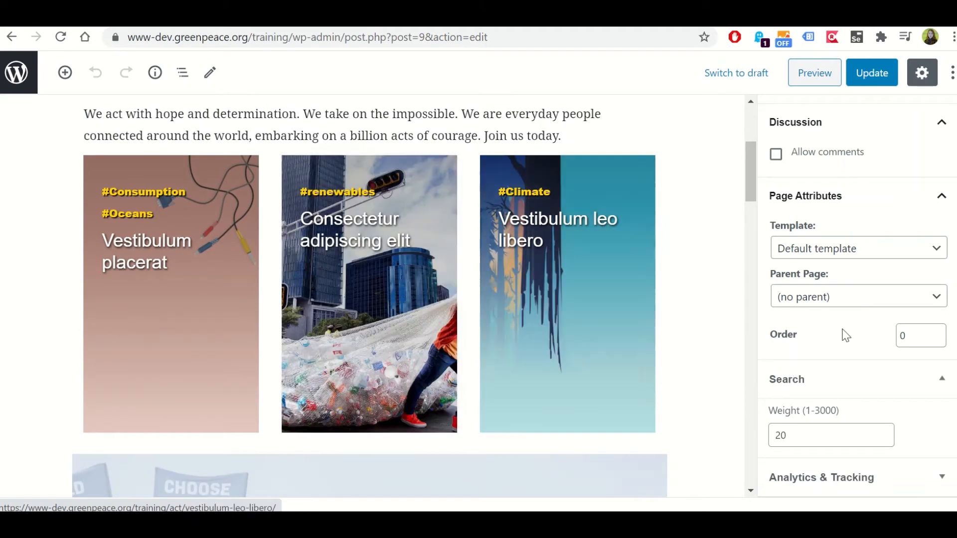
scroll(256, 240, "up", 5)
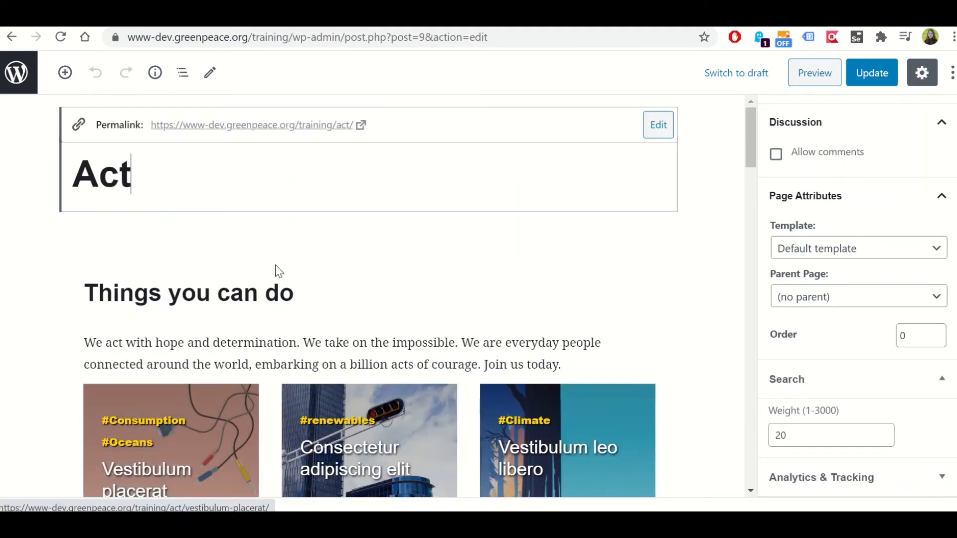
Select the "Things you can do" Covers block and examine its cover style, tag and manual override fields down to the preview
left_click(242, 305)
left_click(288, 346)
scroll(319, 232, "down", 1)
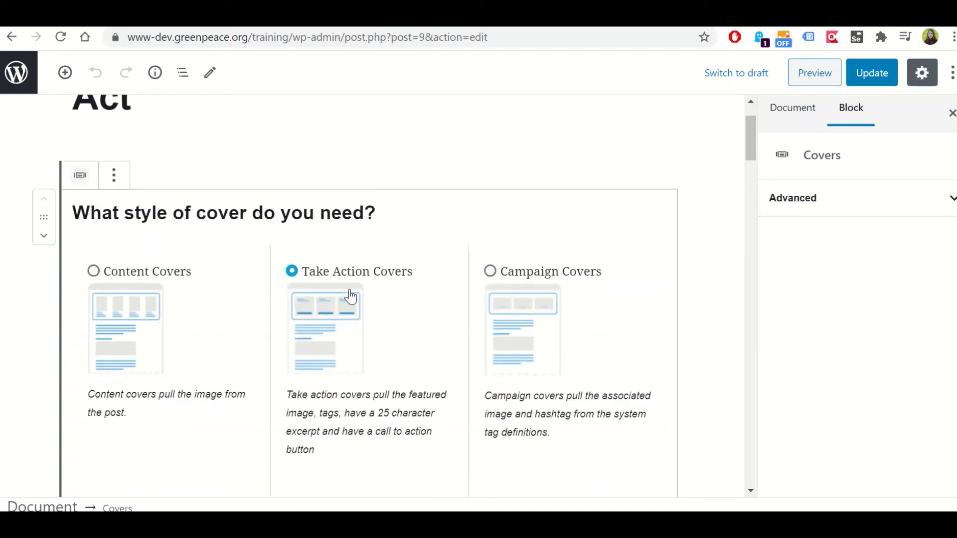
scroll(348, 294, "down", 7)
scroll(350, 291, "down", 4)
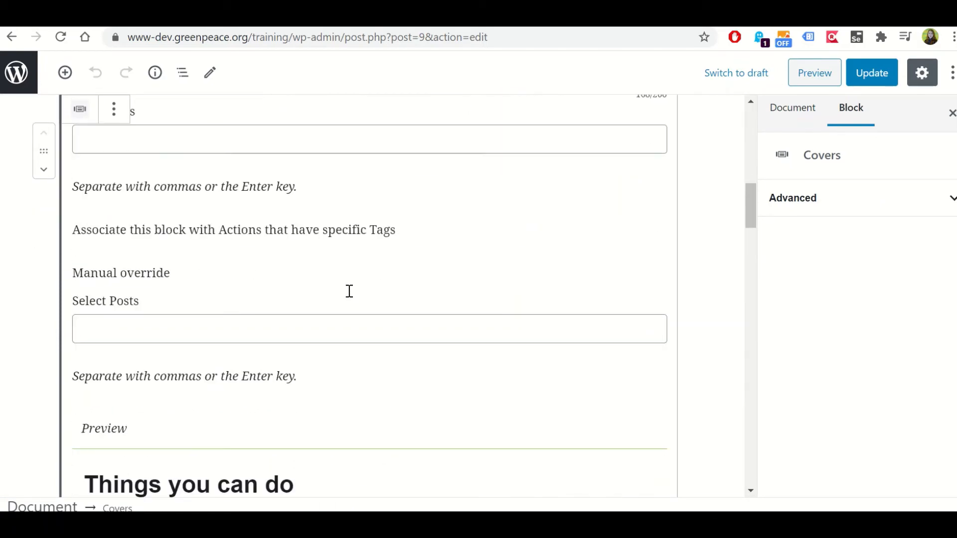
scroll(349, 292, "down", 4)
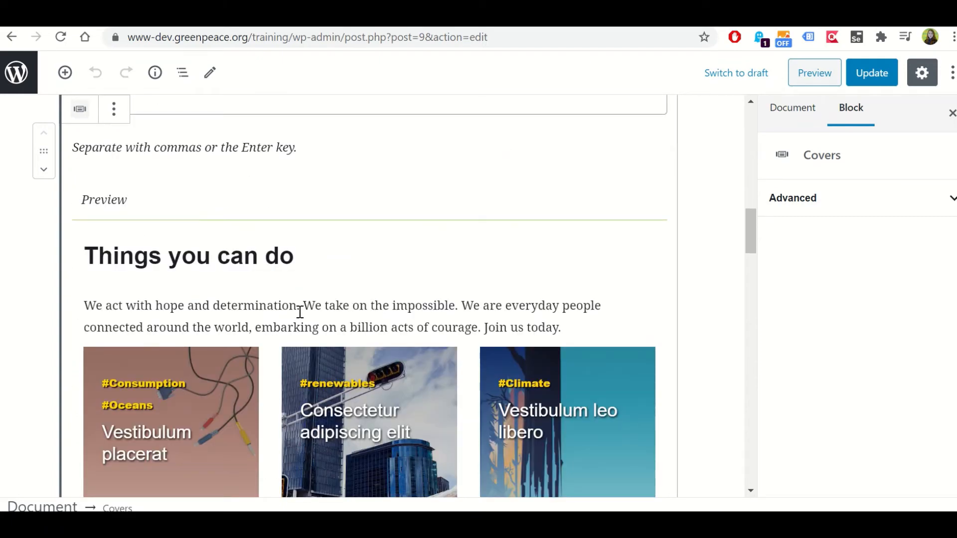
scroll(316, 290, "down", 5)
scroll(319, 289, "up", 8)
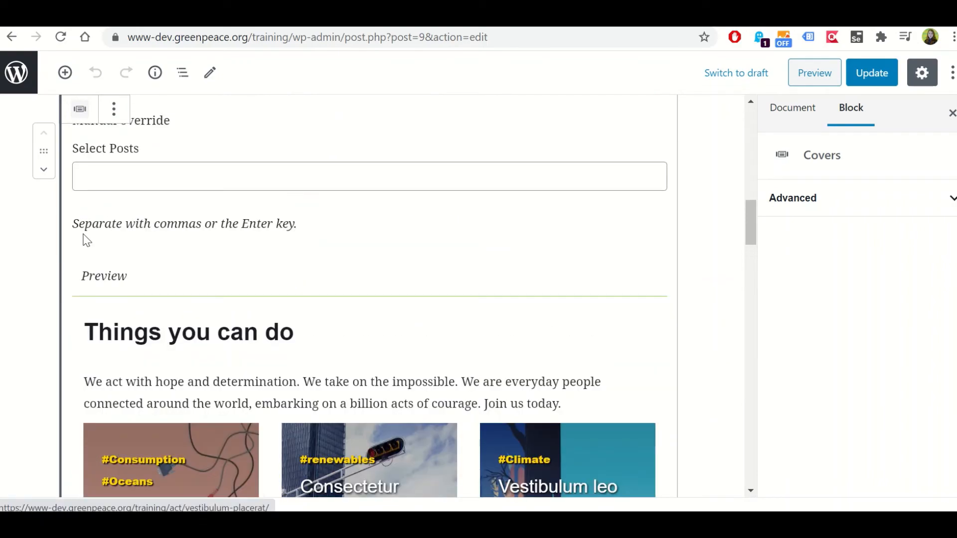
scroll(200, 279, "up", 3)
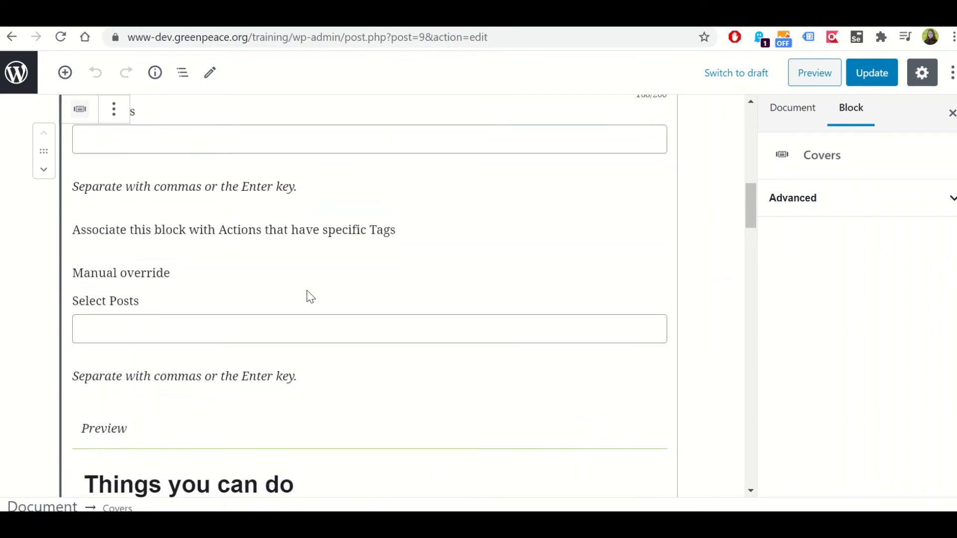
Return to the Act page's document settings and review Categories, Tags, Featured image, Excerpt and Page Attributes
left_click(714, 260)
scroll(327, 277, "up", 10)
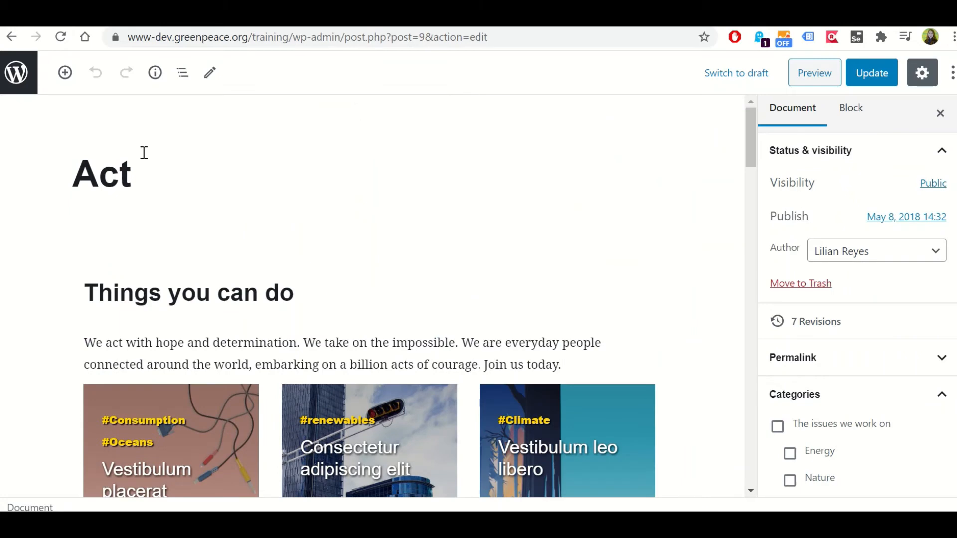
scroll(876, 331, "down", 5)
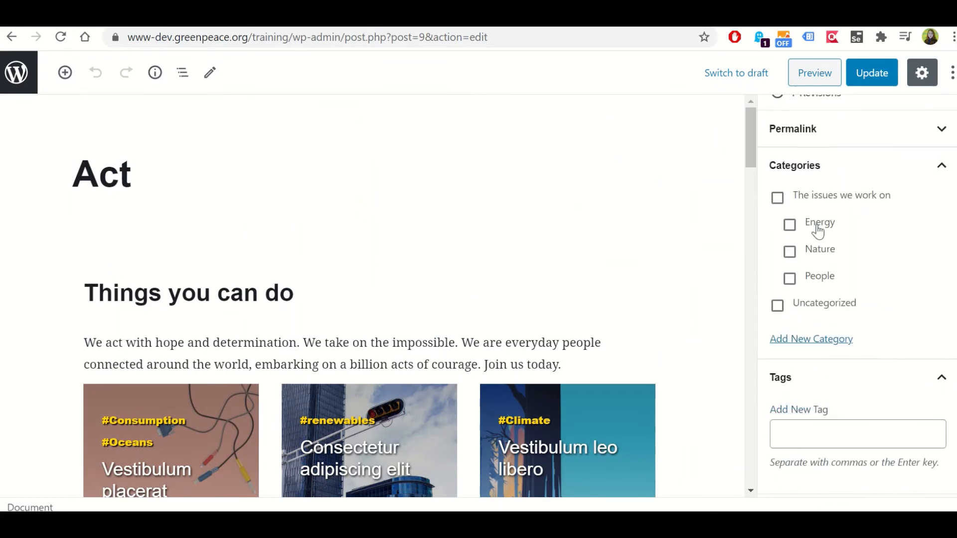
scroll(882, 280, "down", 5)
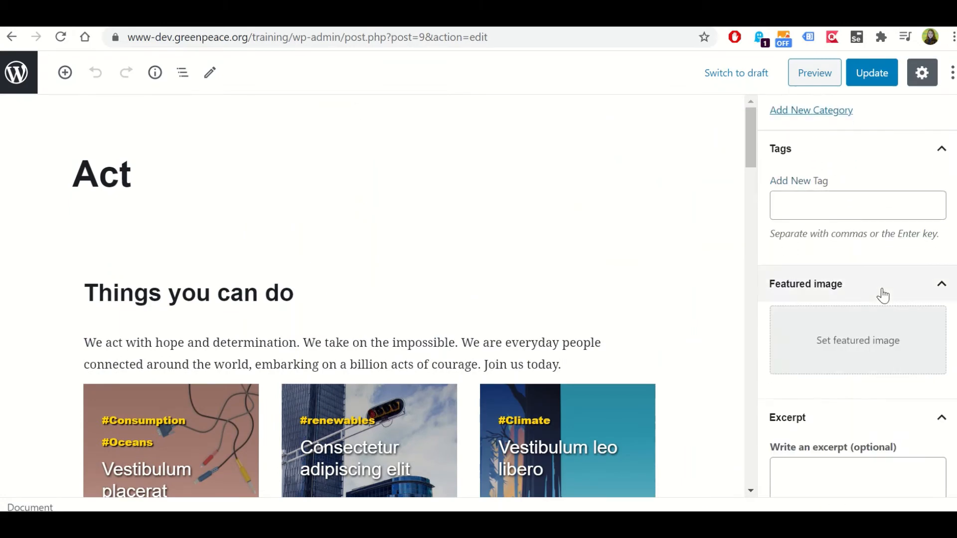
scroll(883, 295, "up", 5)
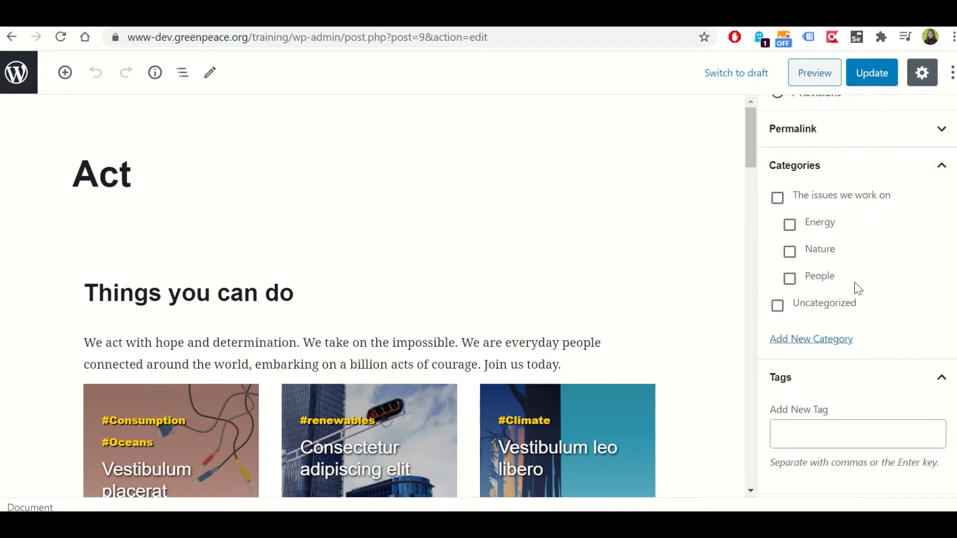
scroll(838, 405, "down", 2)
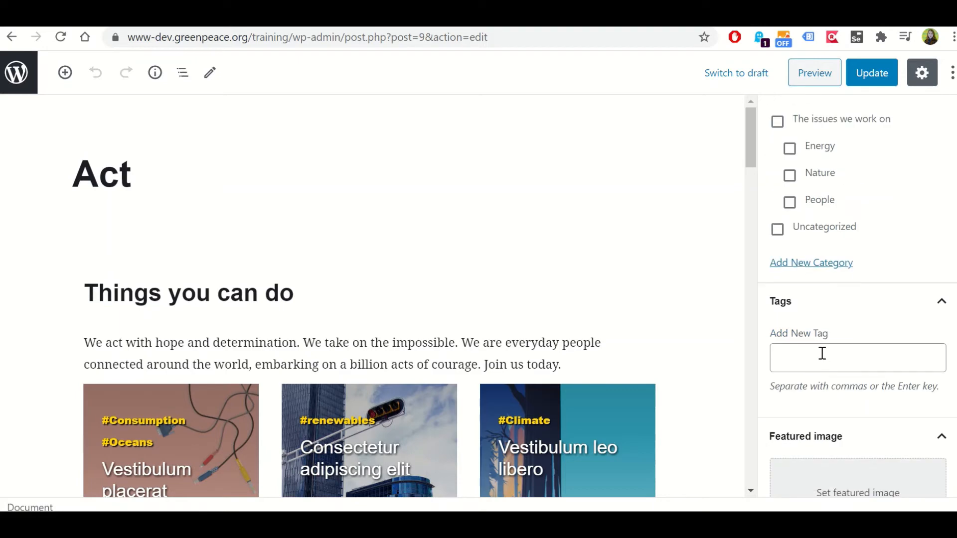
scroll(881, 354, "up", 6)
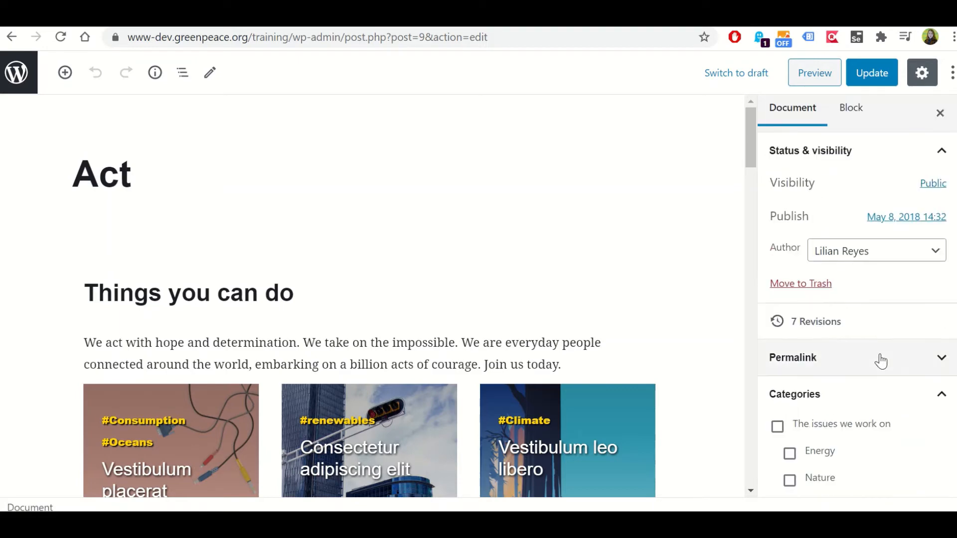
scroll(880, 355, "down", 5)
scroll(880, 361, "down", 7)
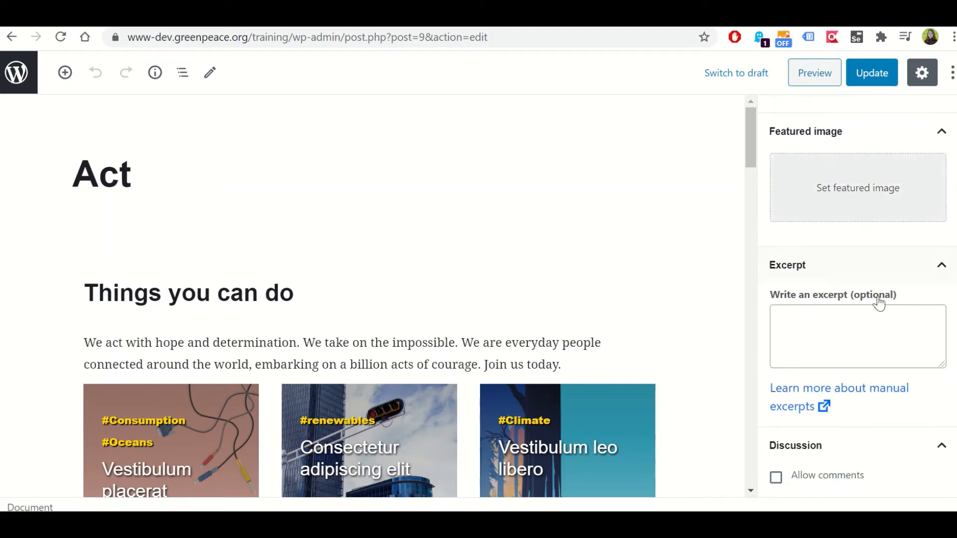
scroll(879, 302, "down", 3)
scroll(874, 304, "down", 3)
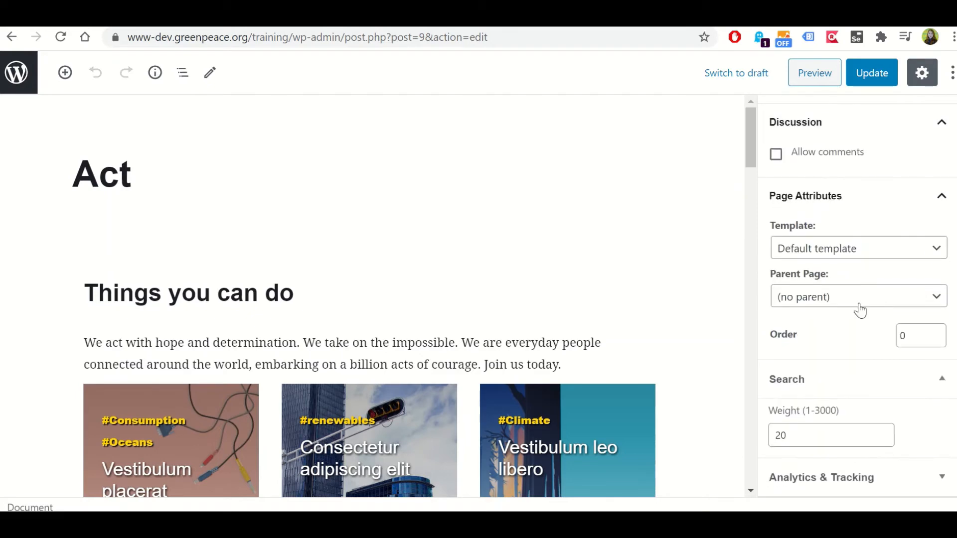
scroll(847, 339, "up", 15)
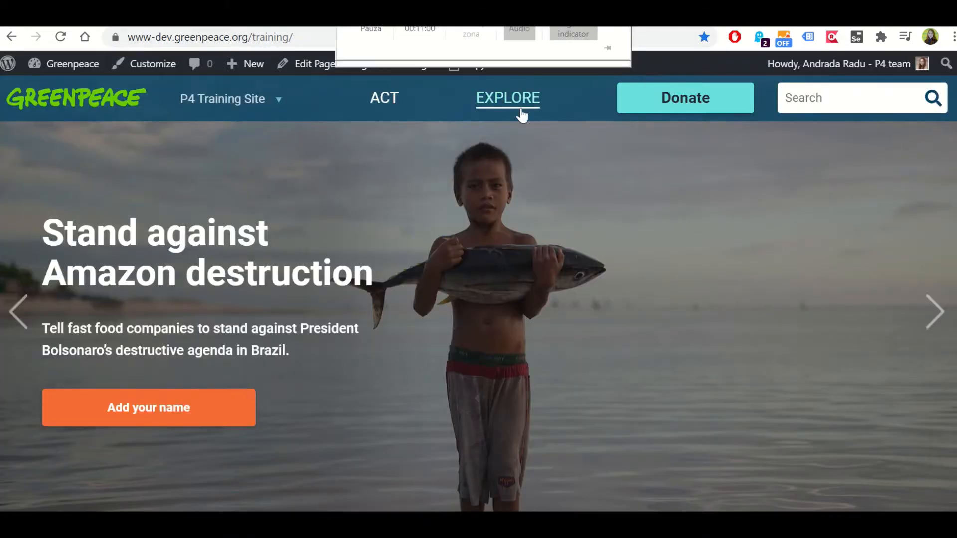
Open the Explore page from the public training site for editing, and review its document settings down to Page Attributes
left_click(521, 111)
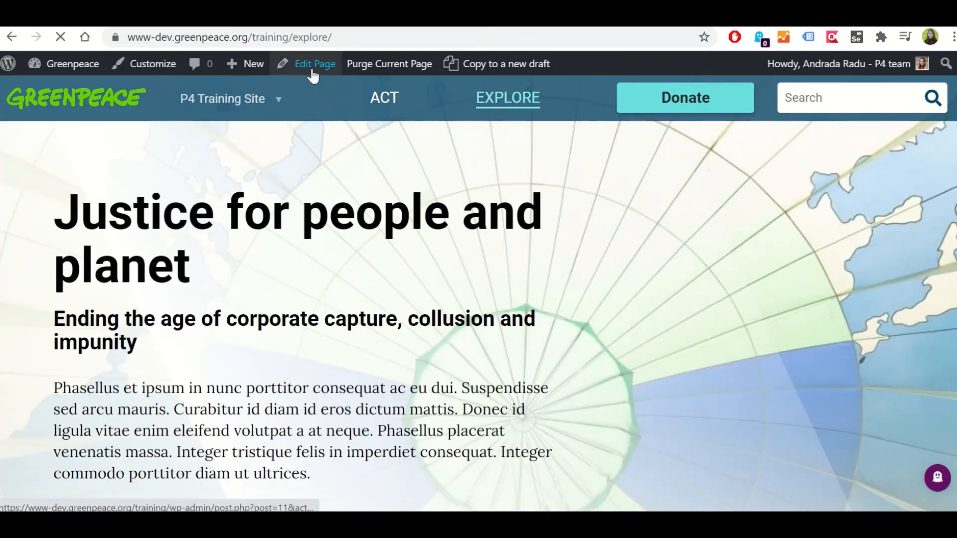
left_click(311, 71)
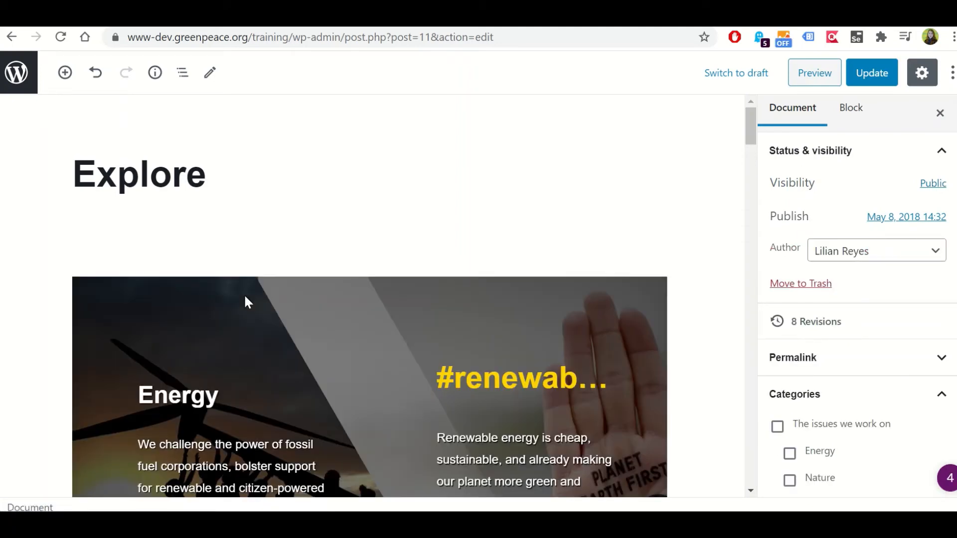
scroll(885, 207, "down", 6)
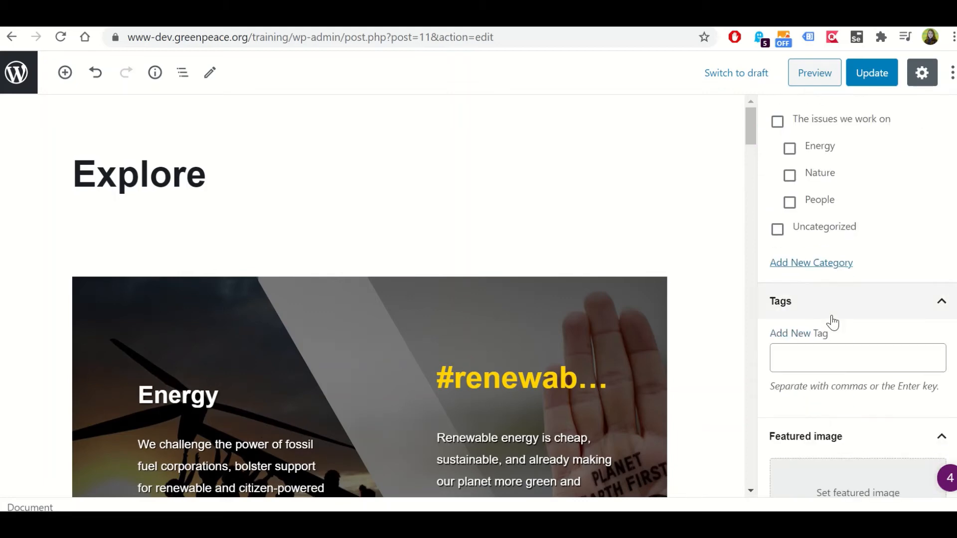
scroll(831, 316, "down", 5)
scroll(834, 312, "down", 6)
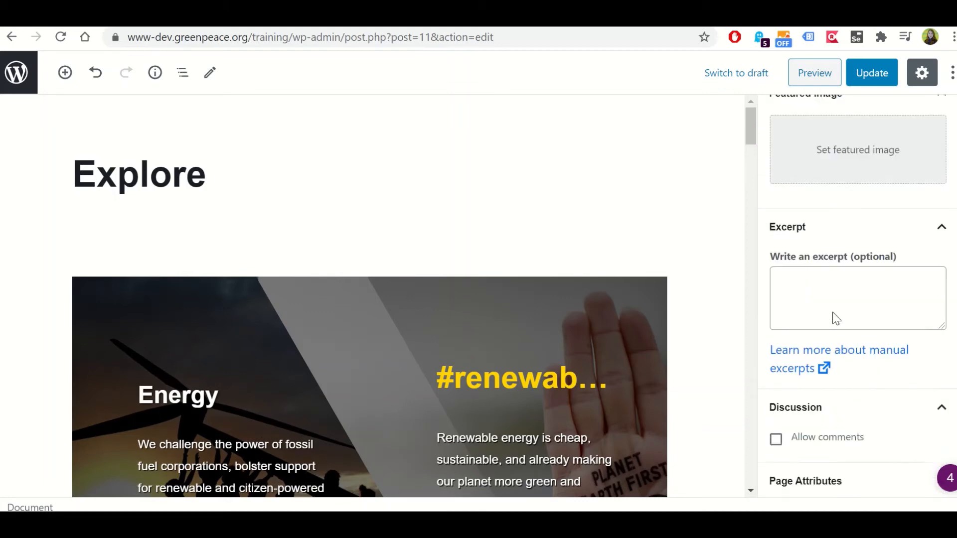
scroll(838, 294, "down", 2)
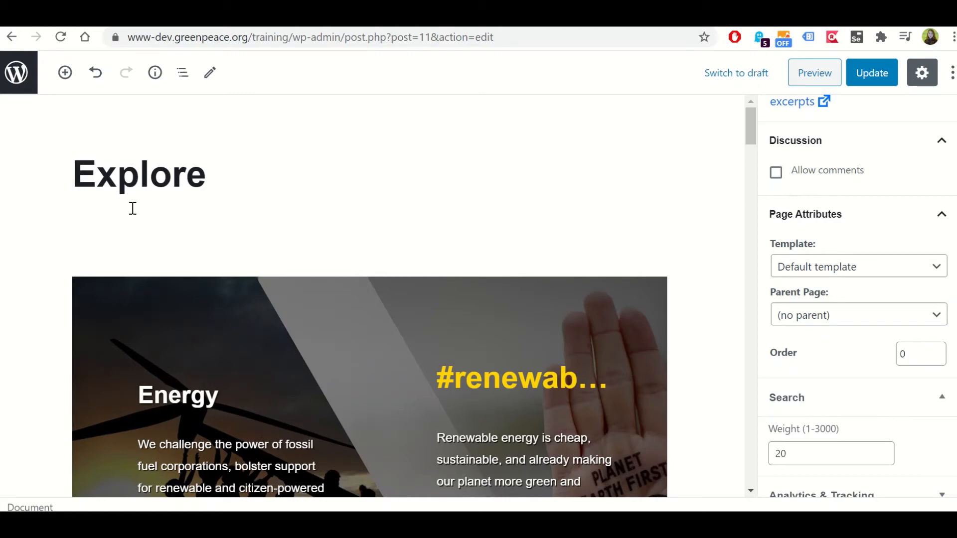
Select the Energy Split Two Columns block on the Explore page and inspect its available block actions
scroll(82, 234, "down", 3)
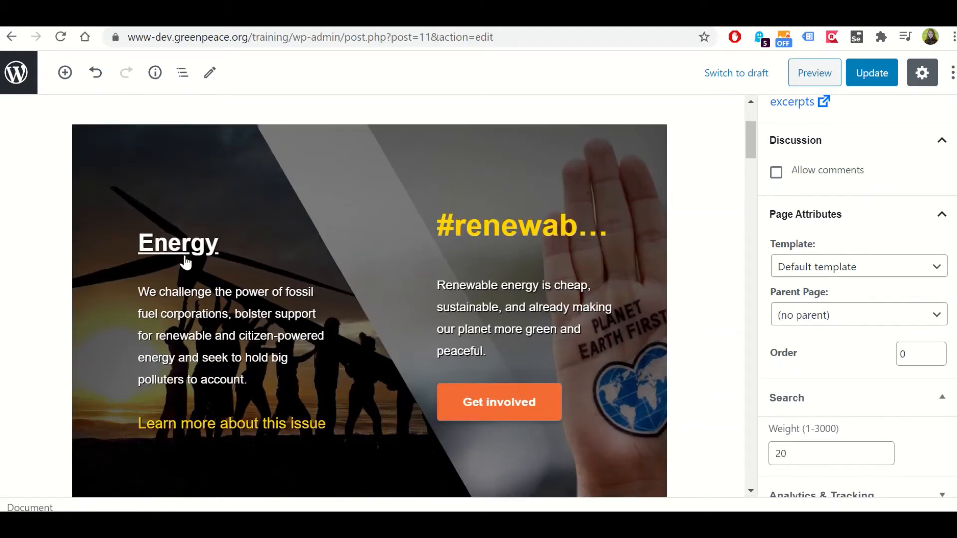
left_click(195, 211)
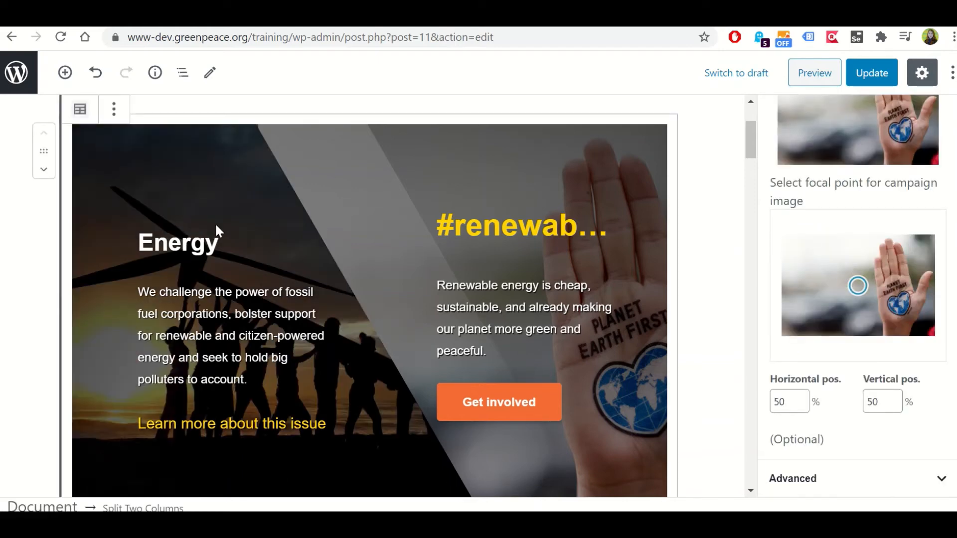
scroll(216, 226, "up", 3)
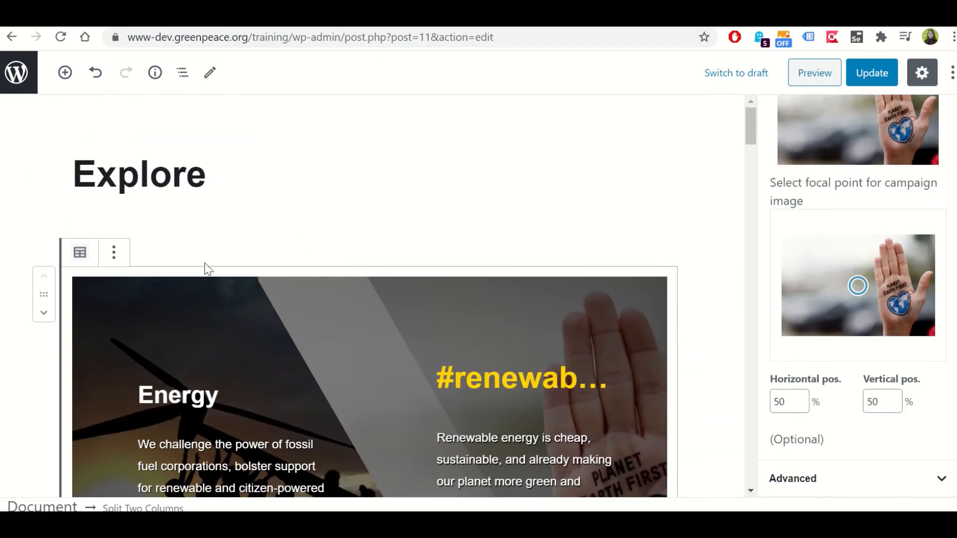
scroll(180, 313, "down", 5)
scroll(181, 305, "up", 2)
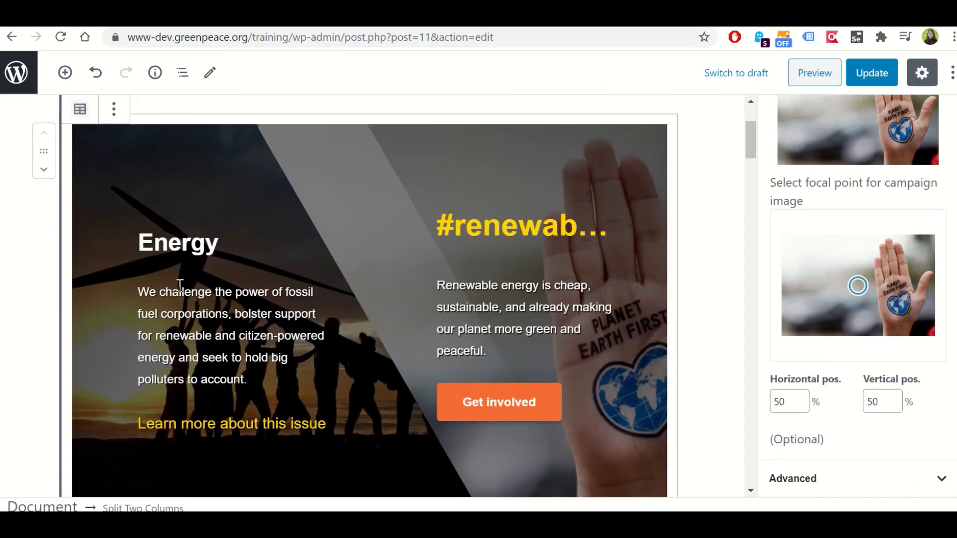
scroll(169, 203, "up", 2)
left_click(114, 176)
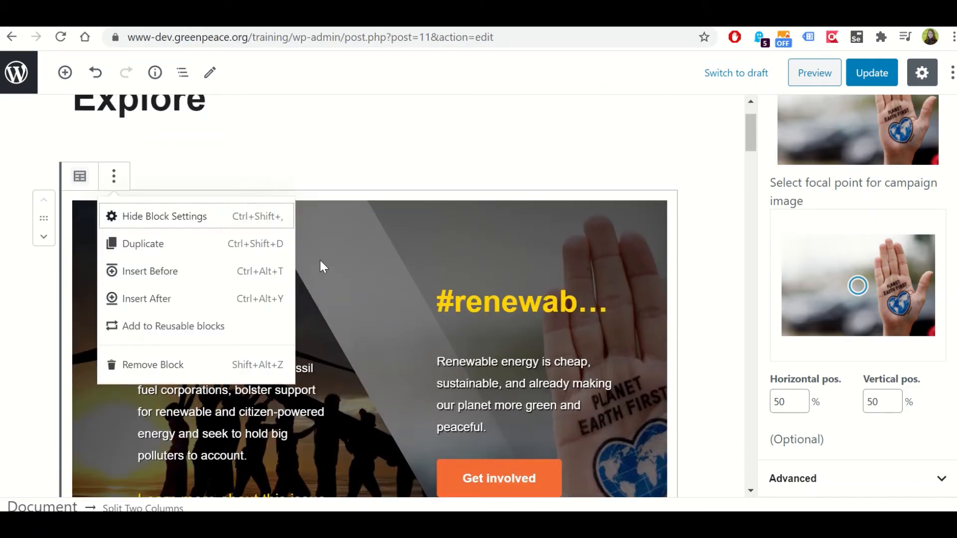
left_click(315, 173)
left_click(262, 286)
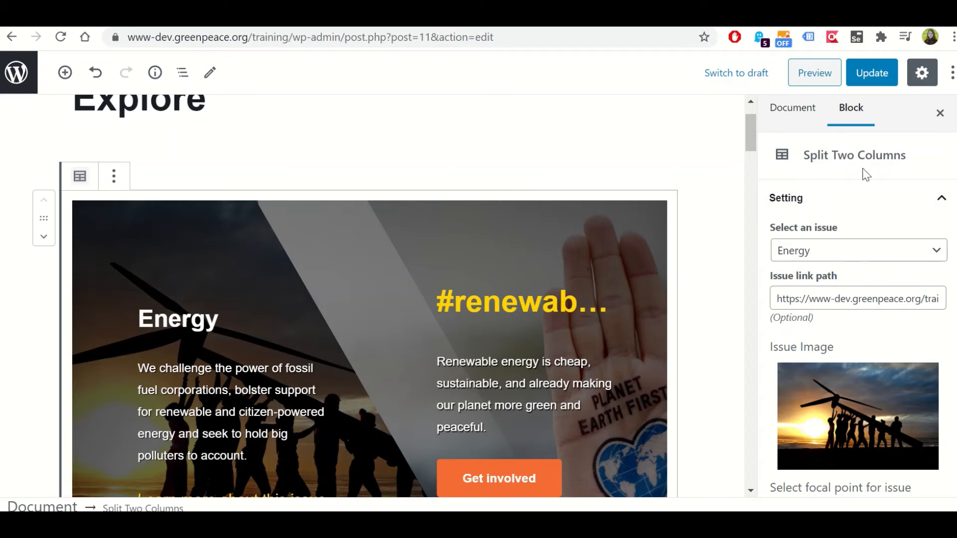
Review the Energy block's issue choices, issue image, focal point and tag choices, and look at the Nature block below it
scroll(166, 205, "down", 2)
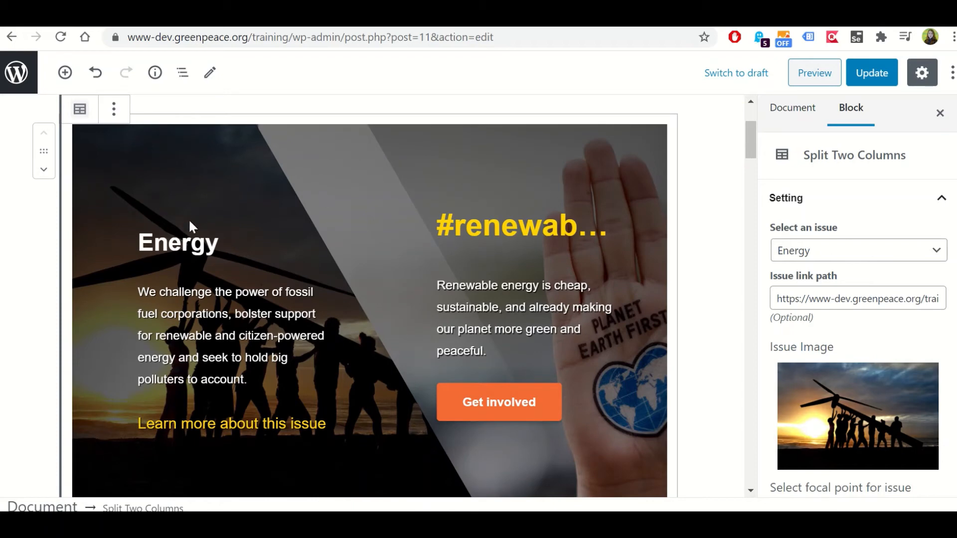
left_click(817, 252)
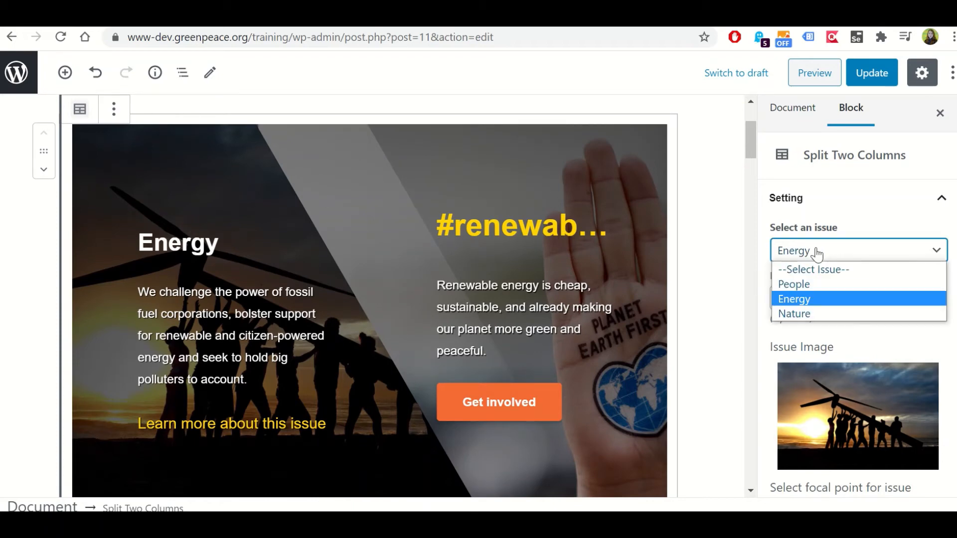
left_click(816, 253)
scroll(837, 270, "down", 6)
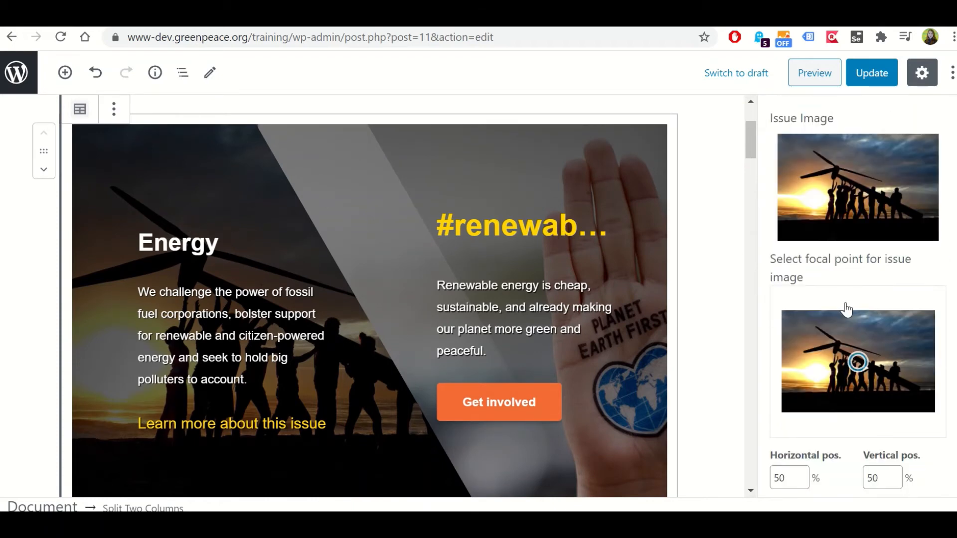
scroll(841, 344, "down", 3)
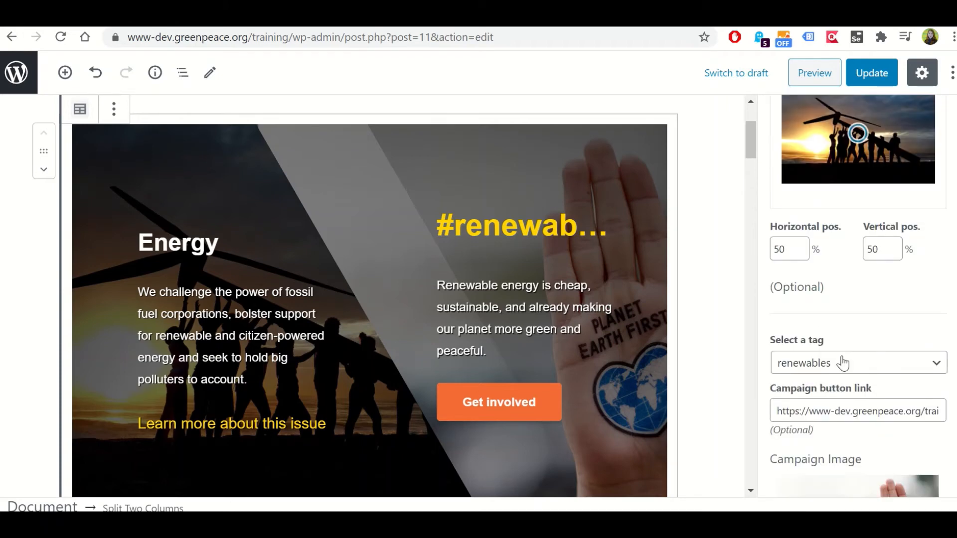
left_click(842, 363)
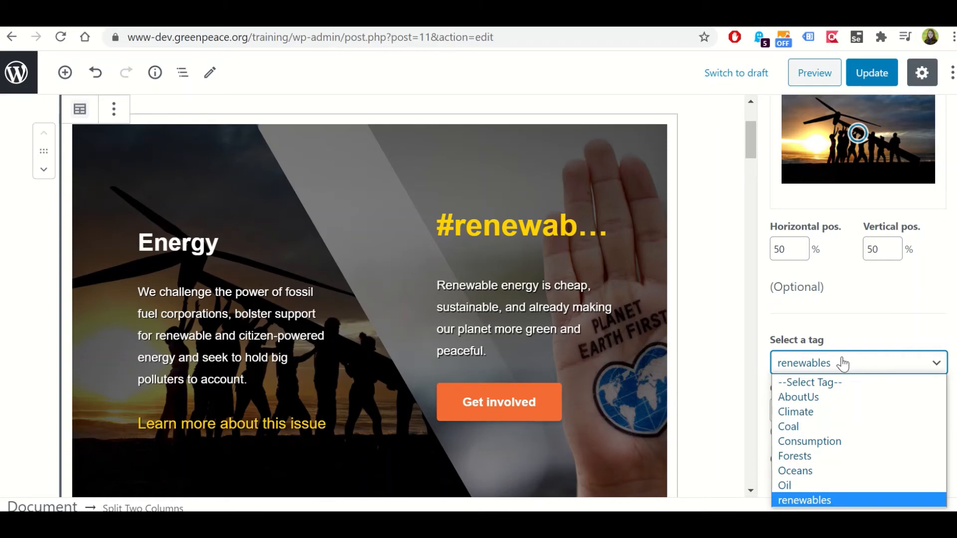
left_click(843, 364)
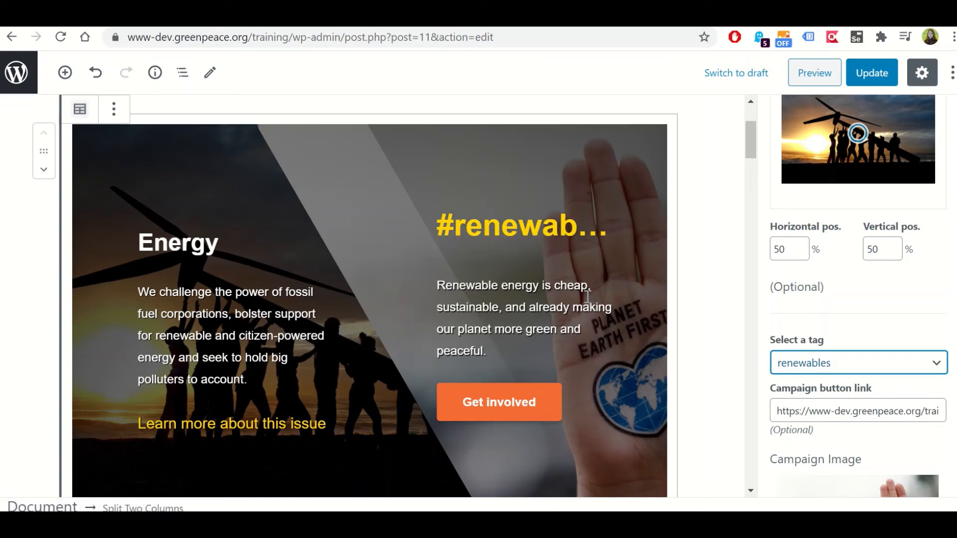
scroll(540, 264, "down", 6)
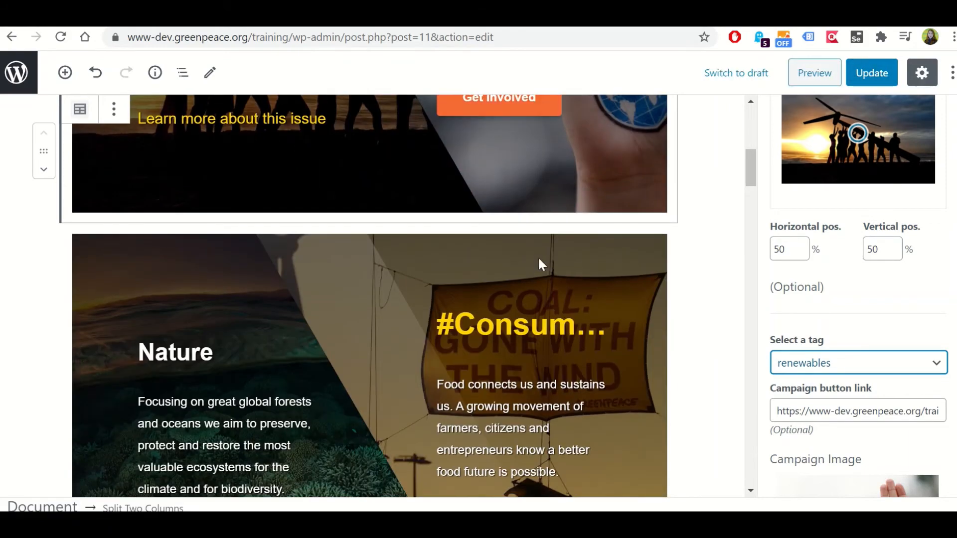
Leave the page editor, open the site's menu management screen through the dashboard, and dismiss the Wordfence firewall warning
scroll(537, 256, "down", 15)
scroll(534, 266, "down", 20)
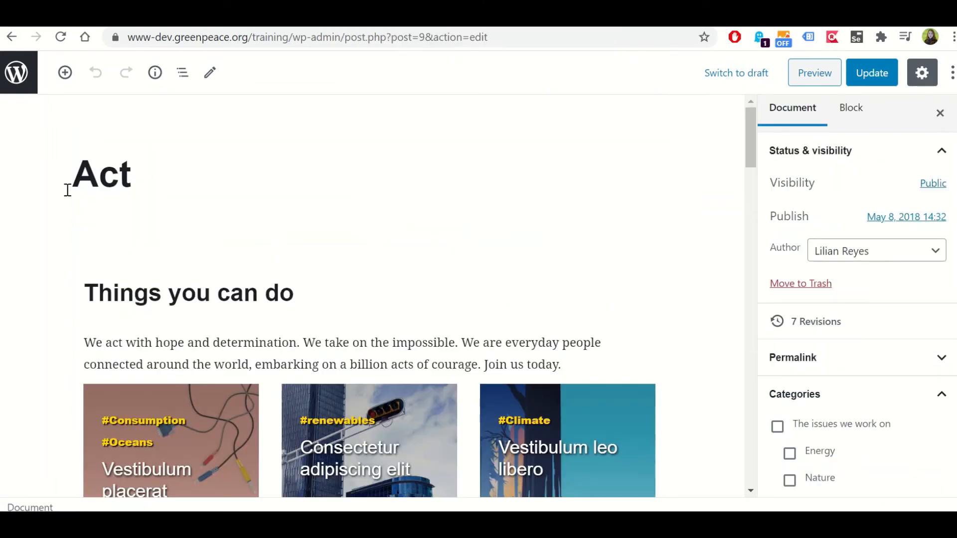
left_click(11, 36)
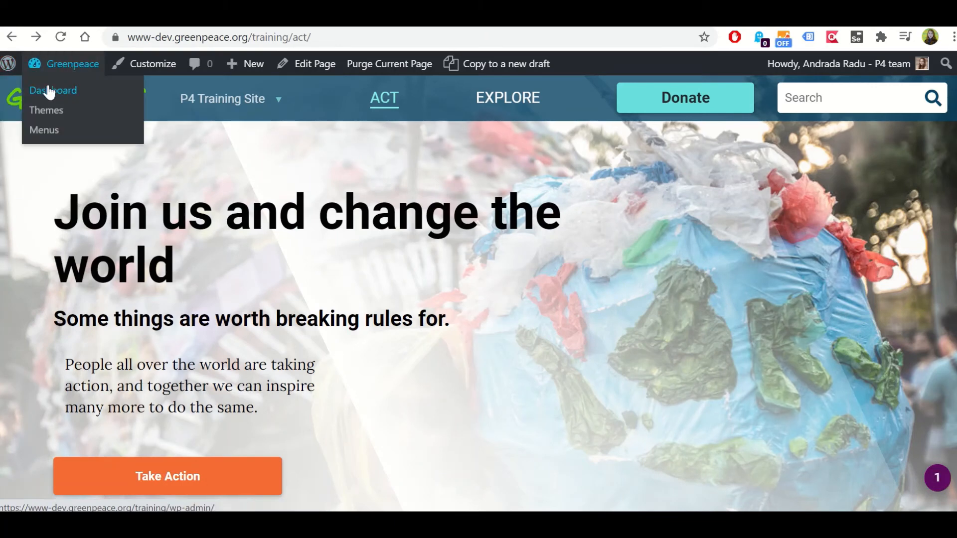
left_click(49, 91)
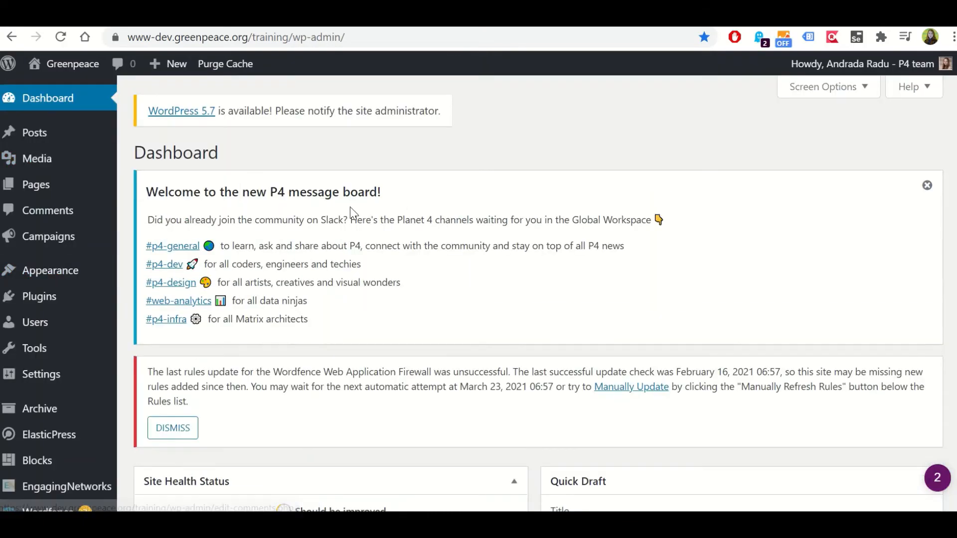
mouse_move(53, 382)
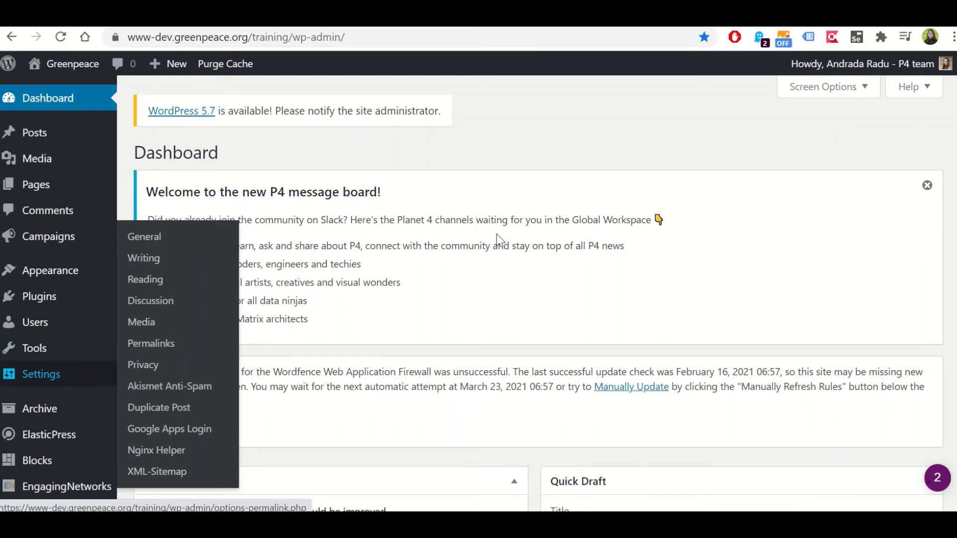
mouse_move(65, 278)
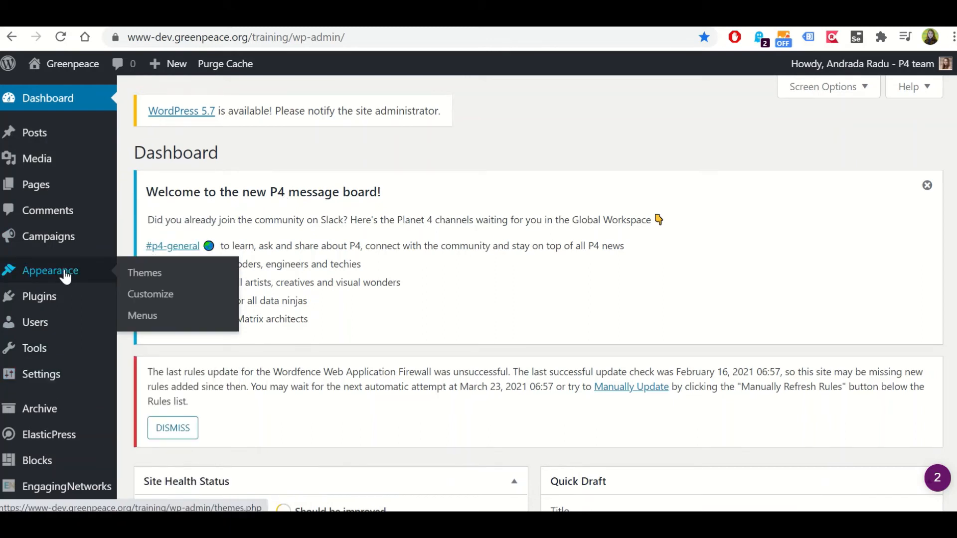
left_click(143, 319)
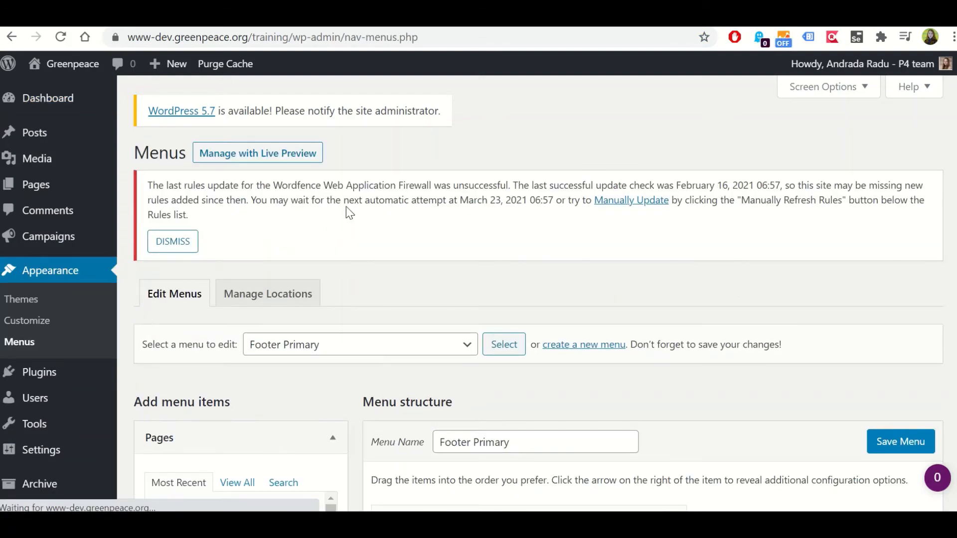
left_click(180, 244)
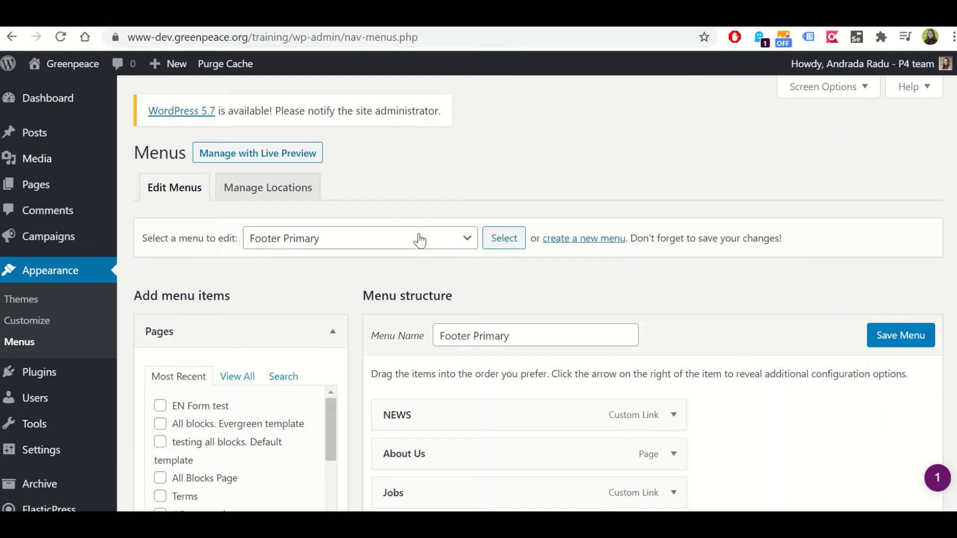
Review which menus are available for editing and examine the Footer Primary menu's items and Menu Settings
left_click(370, 249)
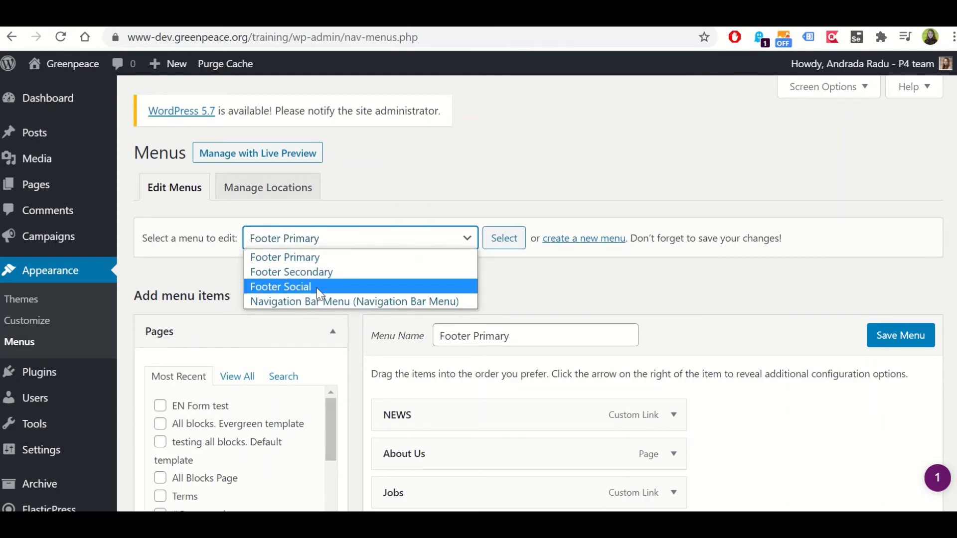
left_click(457, 172)
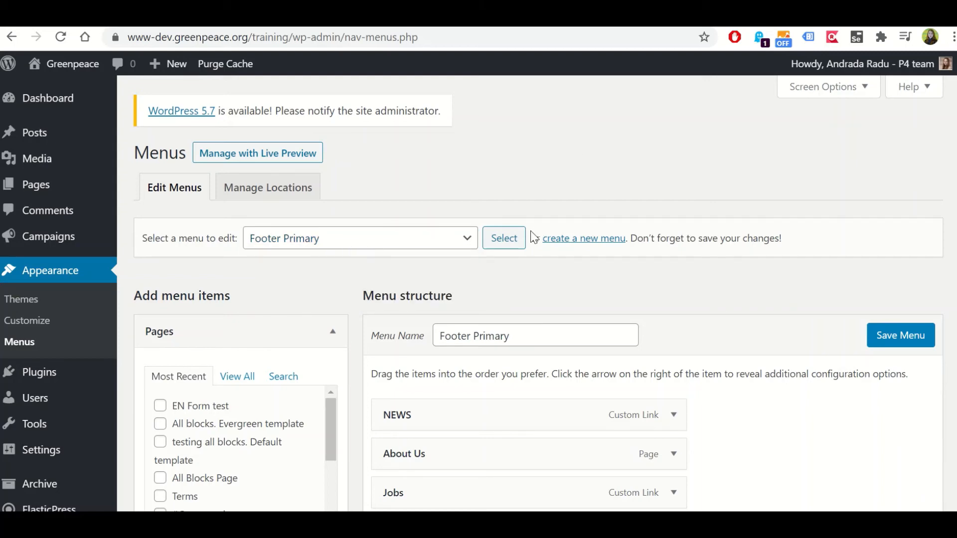
scroll(517, 272, "down", 3)
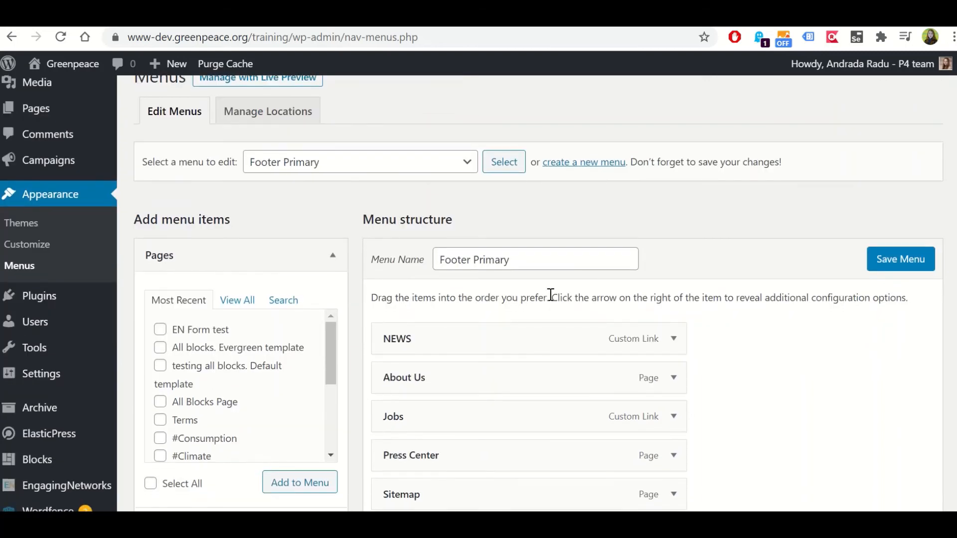
scroll(575, 286, "down", 2)
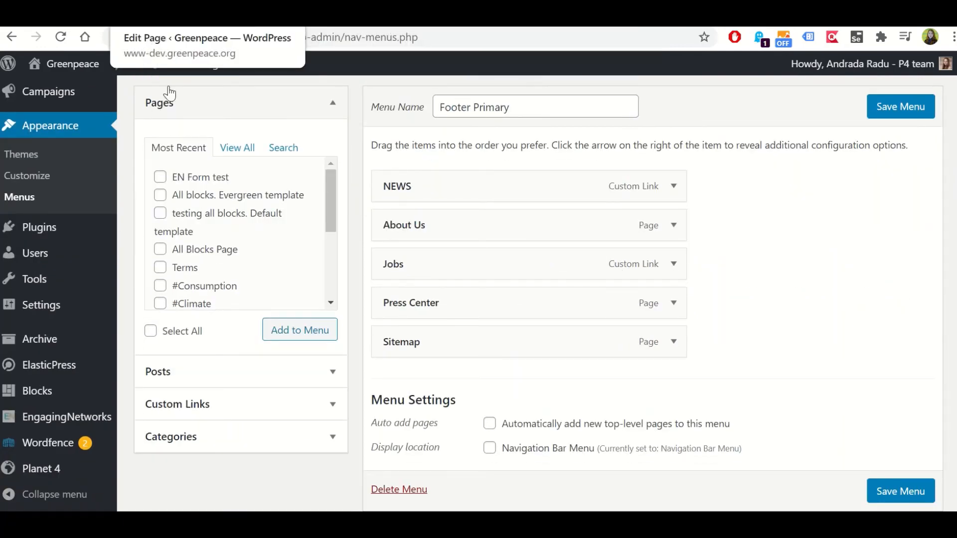
Open the public training site separately and compare its primary row of footer links with the Footer Primary menu
mouse_move(55, 64)
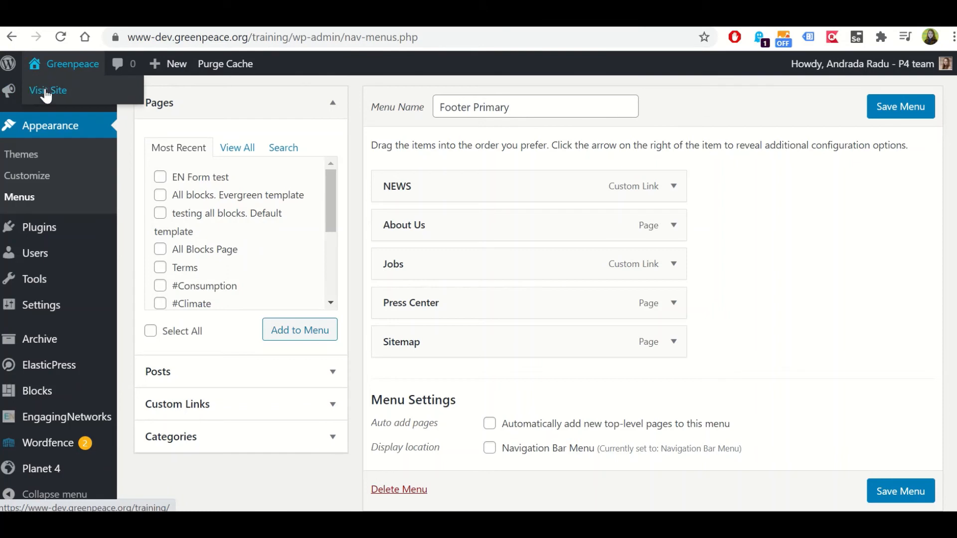
right_click(47, 95)
key("Escape")
left_click(48, 94)
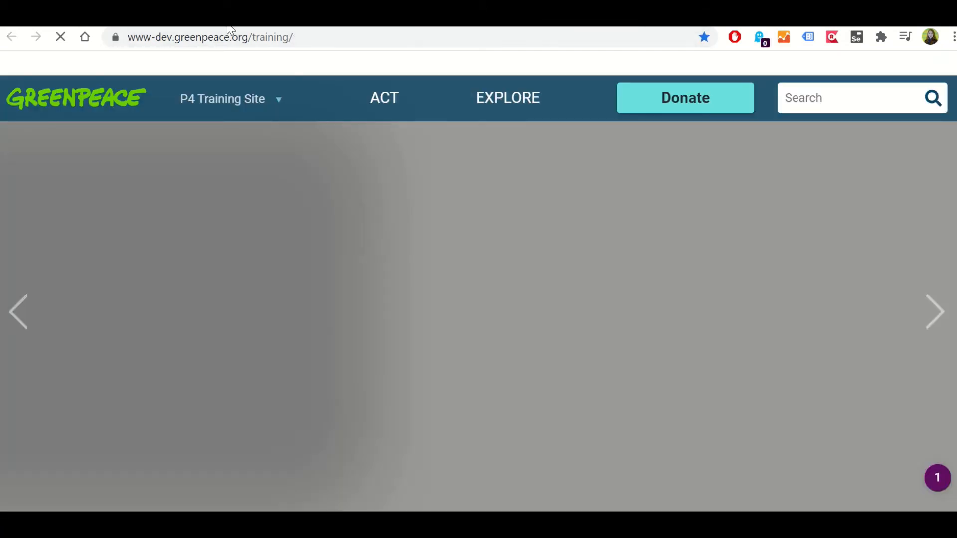
scroll(272, 216, "down", 15)
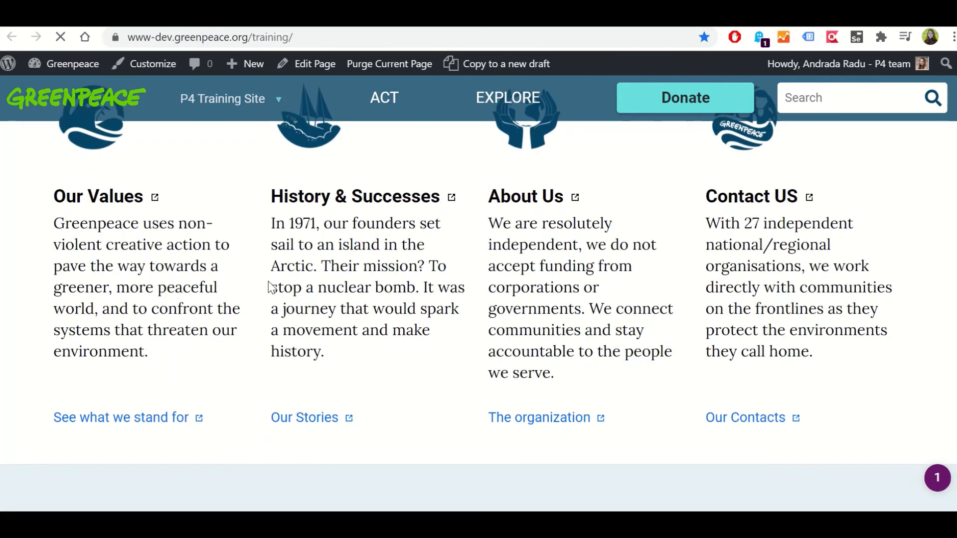
scroll(270, 287, "down", 10)
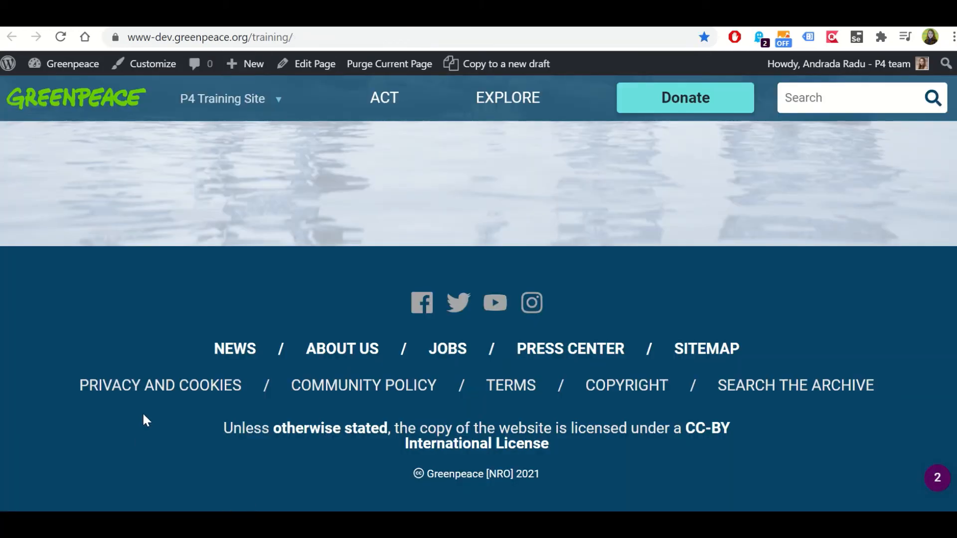
left_click_drag(191, 347, 761, 349)
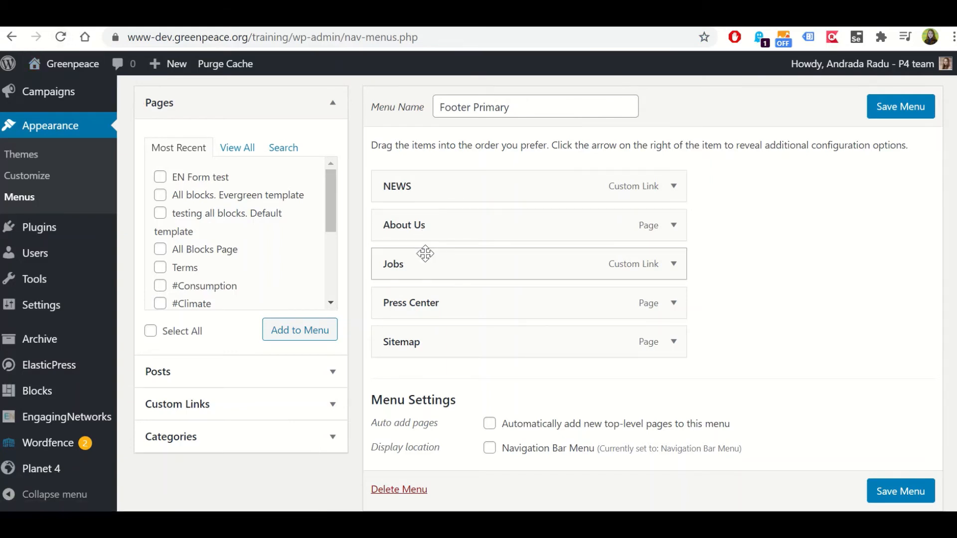
Reorder the Footer Primary menu items as Sitemap, About Us, Jobs, NEWS, Press Center
left_click_drag(427, 339, 410, 223)
left_click_drag(422, 190, 528, 297)
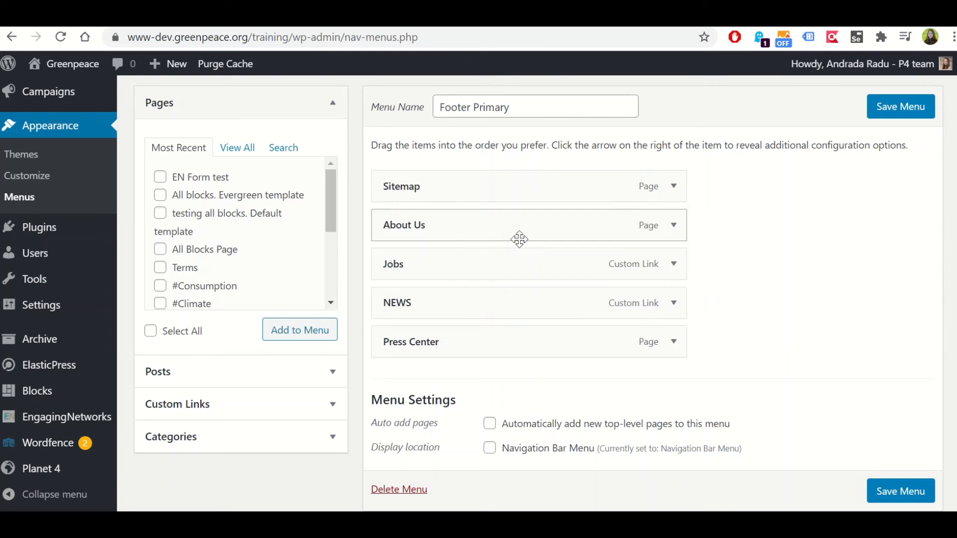
scroll(517, 239, "down", 3)
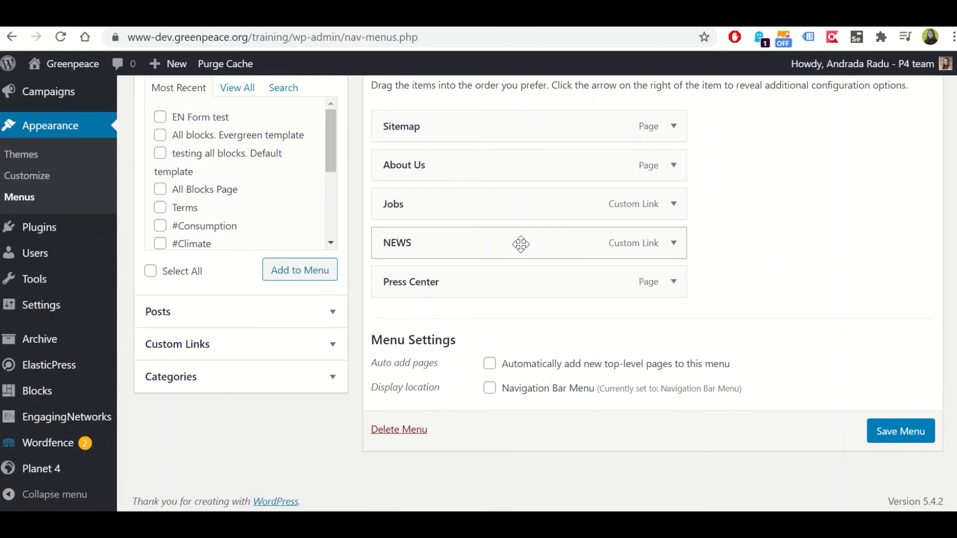
scroll(521, 244, "up", 3)
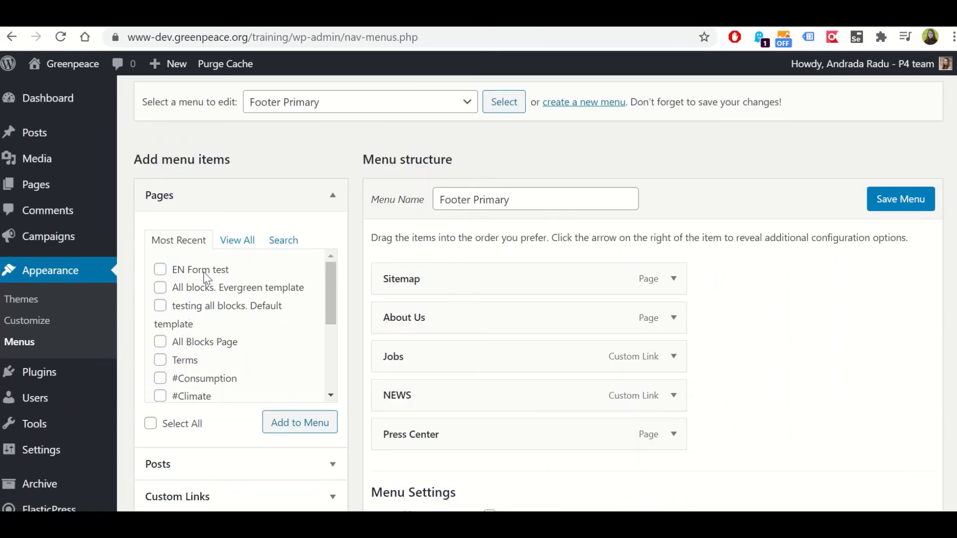
Check the live footer links and add the Community Policy page to the Footer Primary menu
scroll(206, 300, "down", 3)
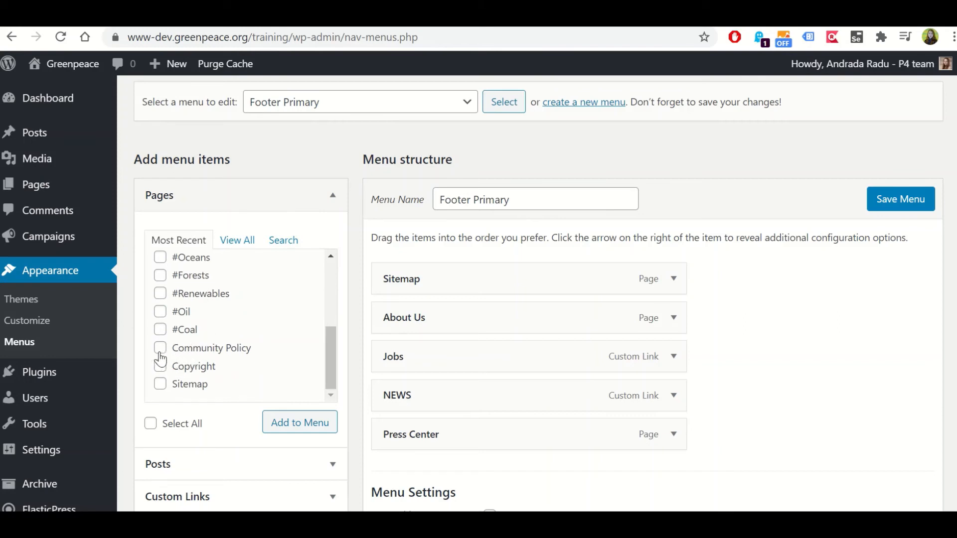
left_click(248, 25)
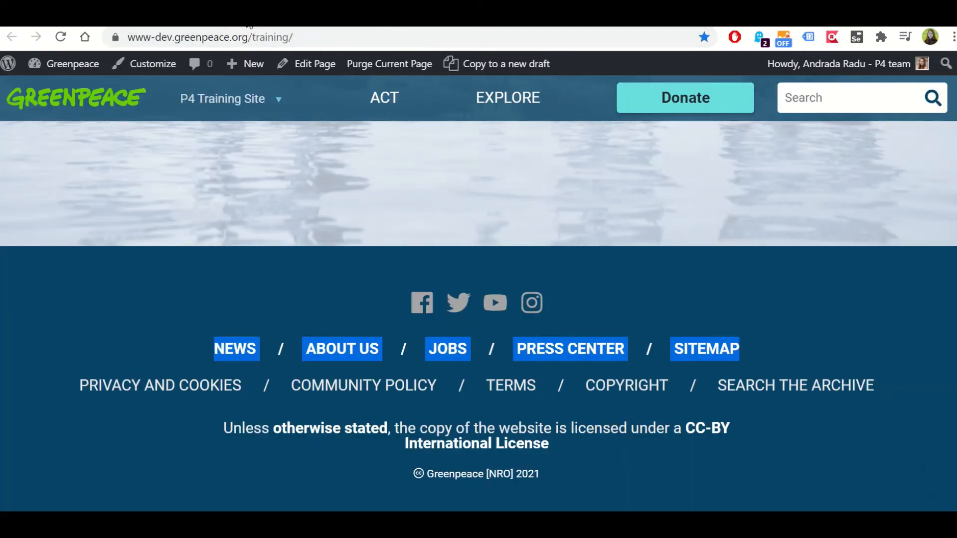
left_click(181, 350)
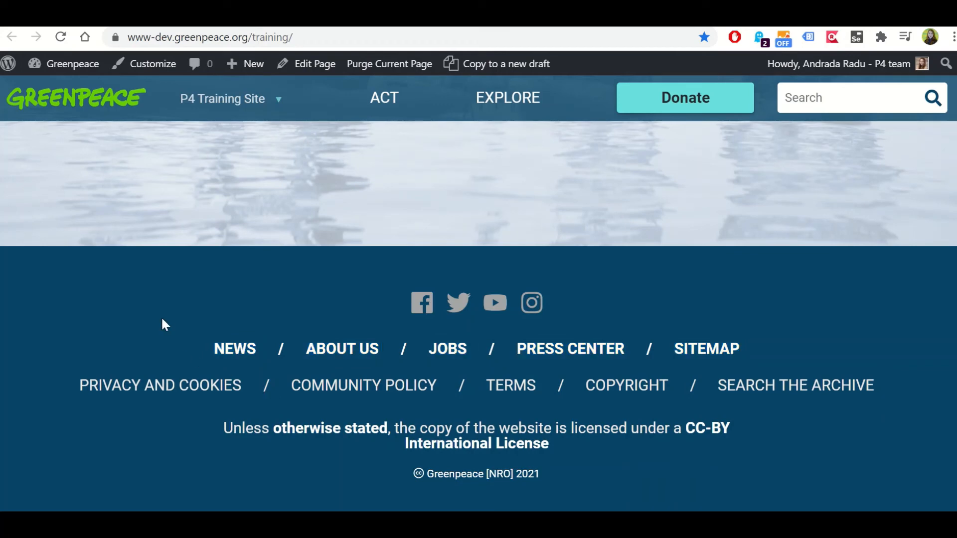
left_click(61, 25)
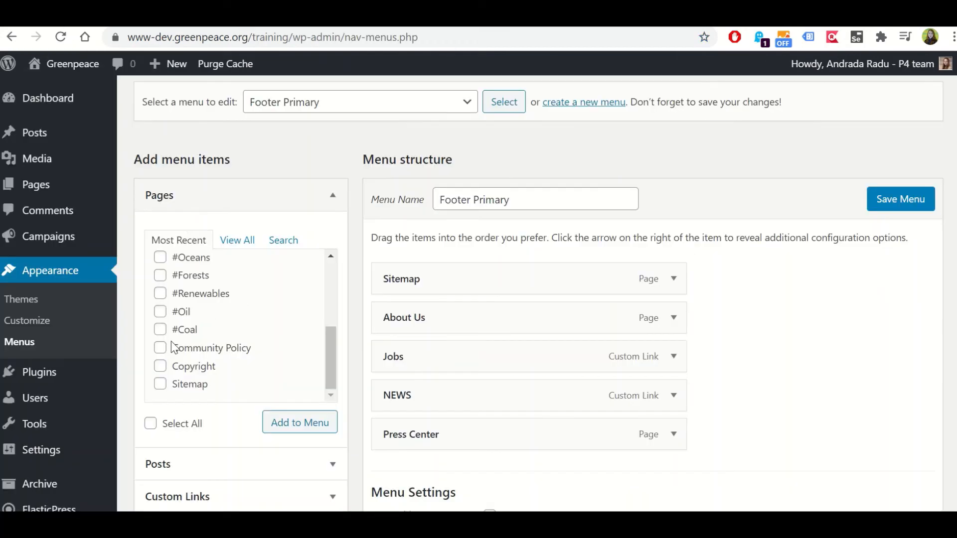
left_click(160, 349)
scroll(189, 349, "down", 2)
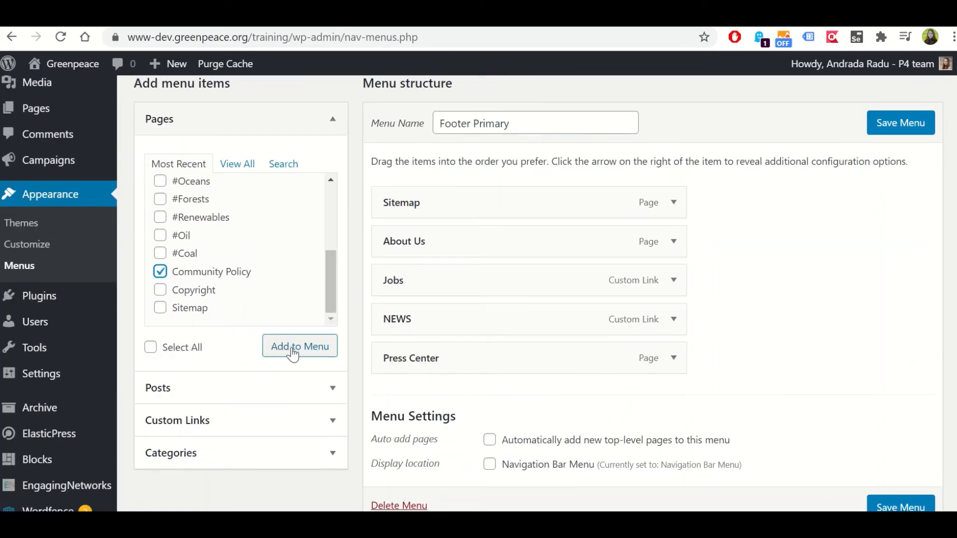
left_click(293, 352)
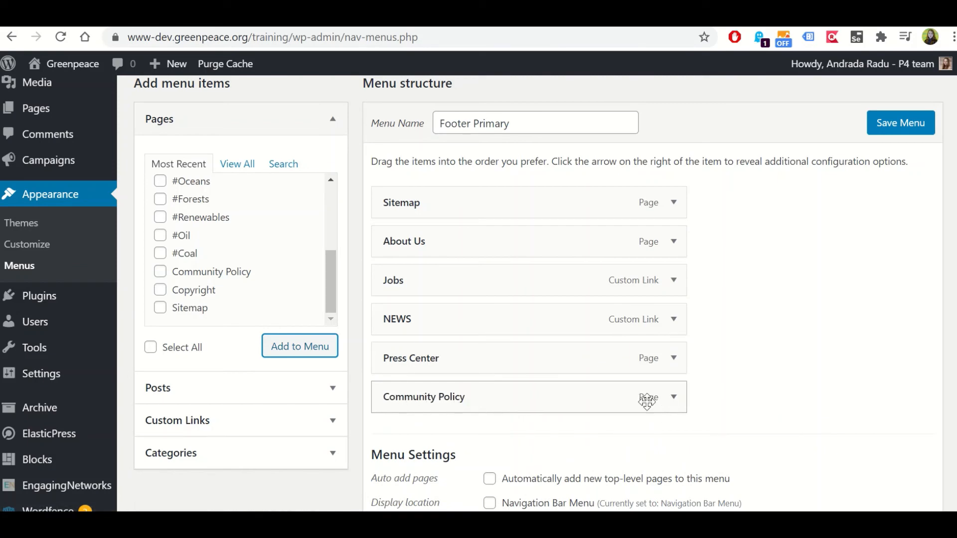
Remove the Community Policy item from the Footer Primary menu
left_click(674, 399)
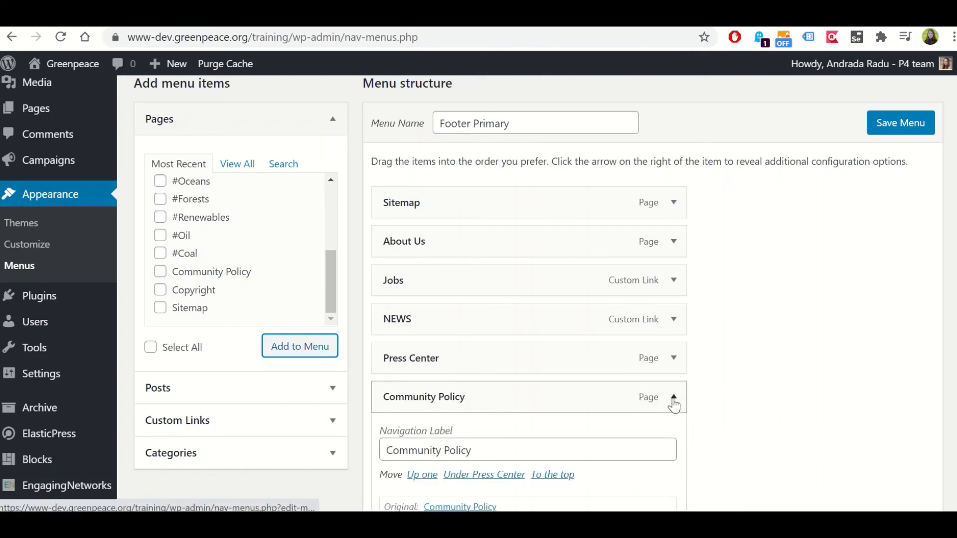
scroll(673, 404, "down", 3)
left_click(399, 387)
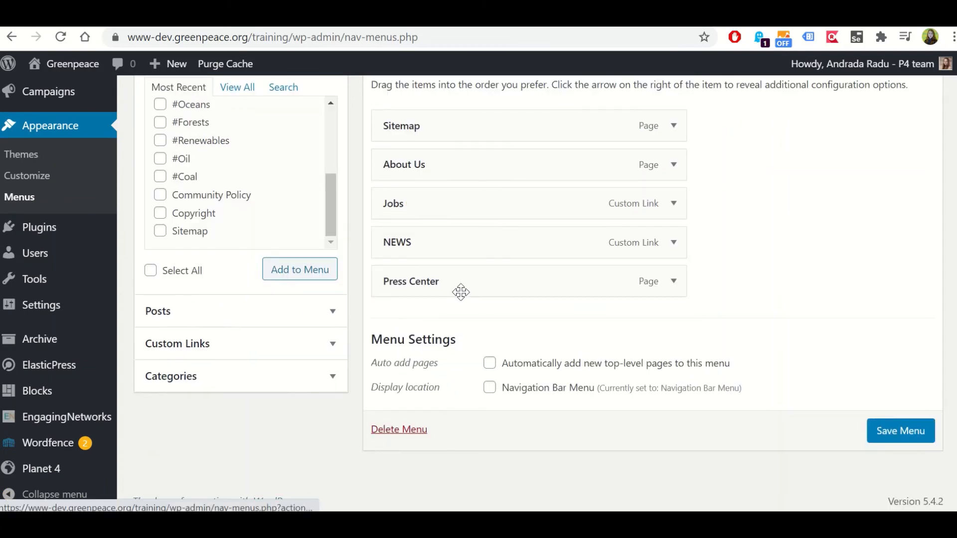
Examine the Posts and Custom Links sources for adding menu items, then collapse all the item sources
scroll(170, 305, "up", 3)
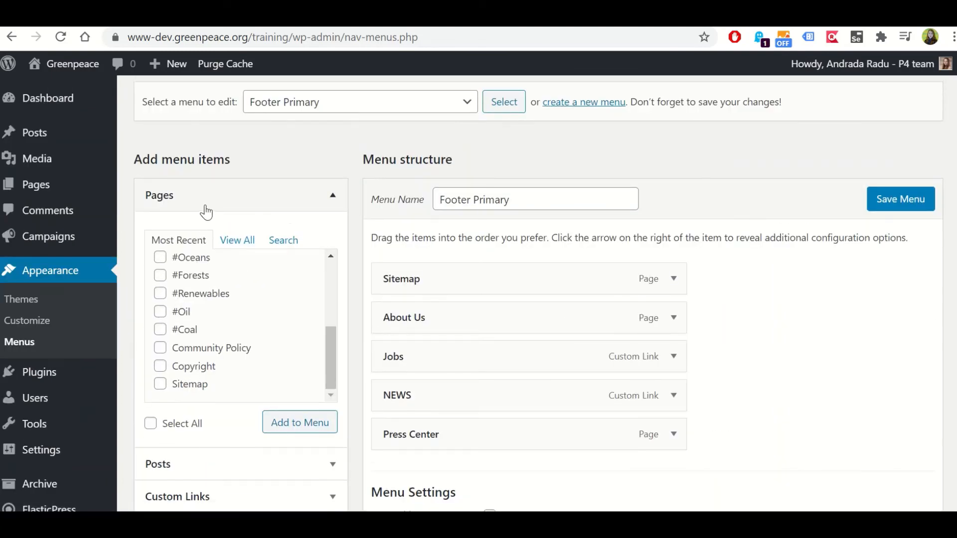
left_click(289, 213)
left_click(333, 240)
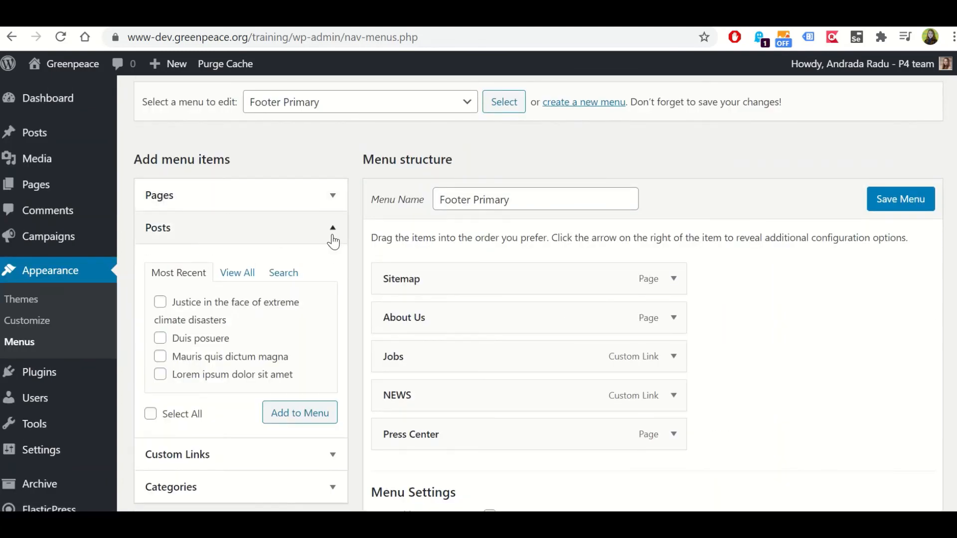
left_click(332, 242)
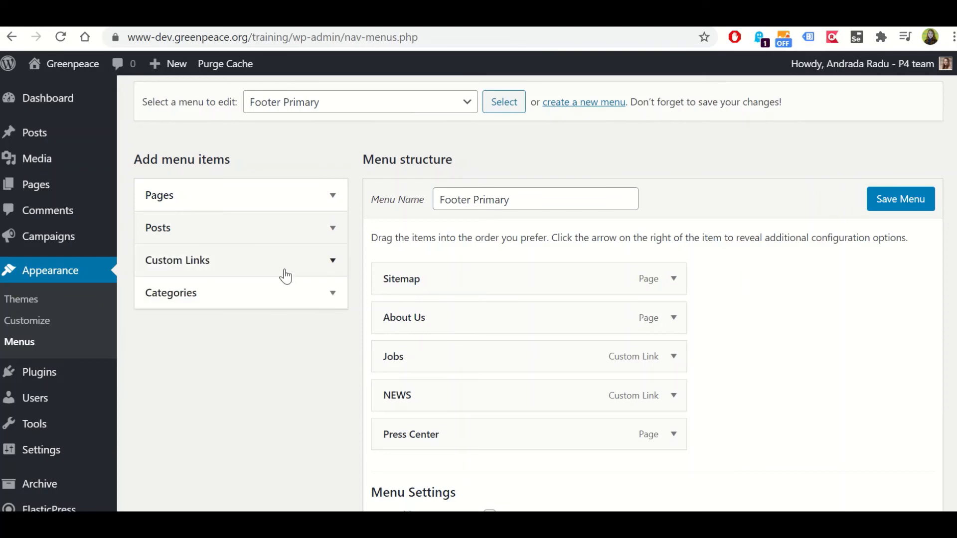
left_click(281, 267)
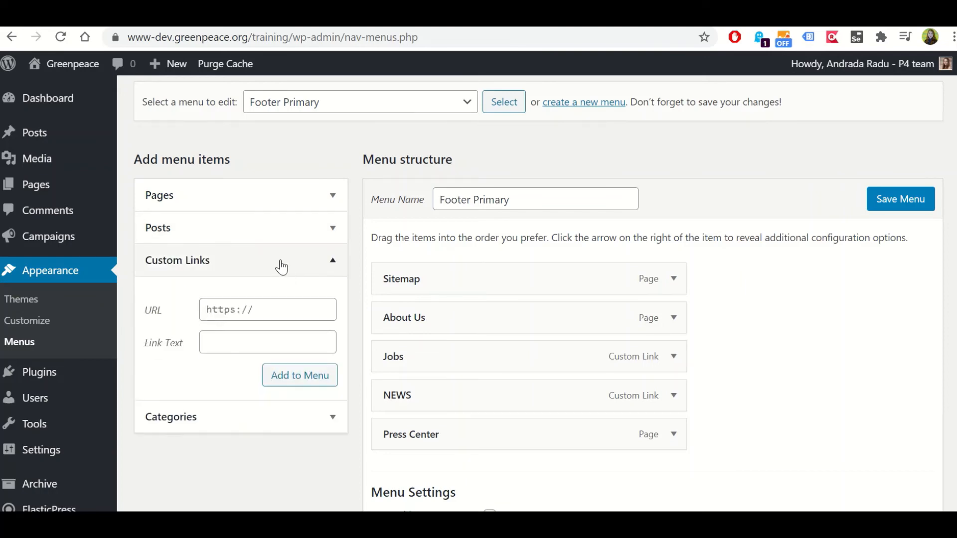
left_click(246, 269)
left_click(456, 102)
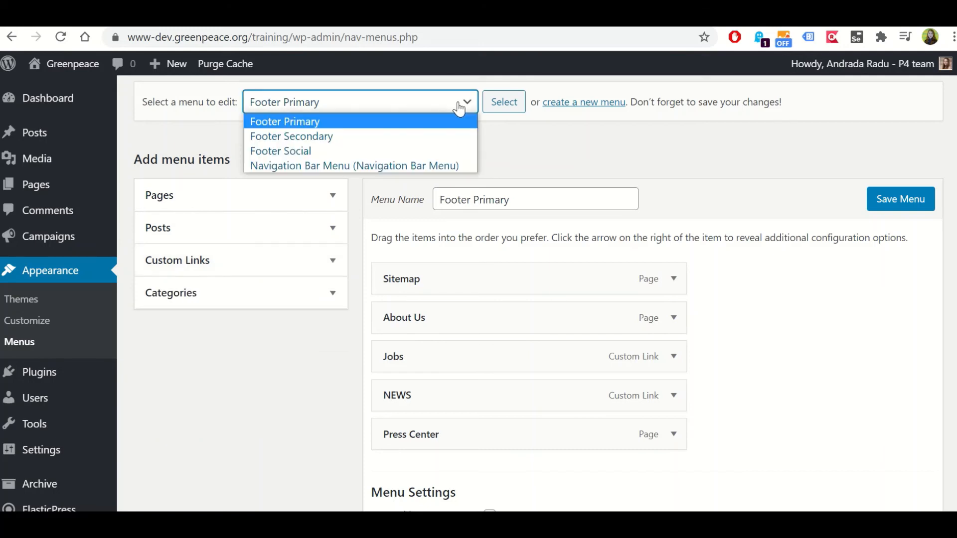
left_click(500, 159)
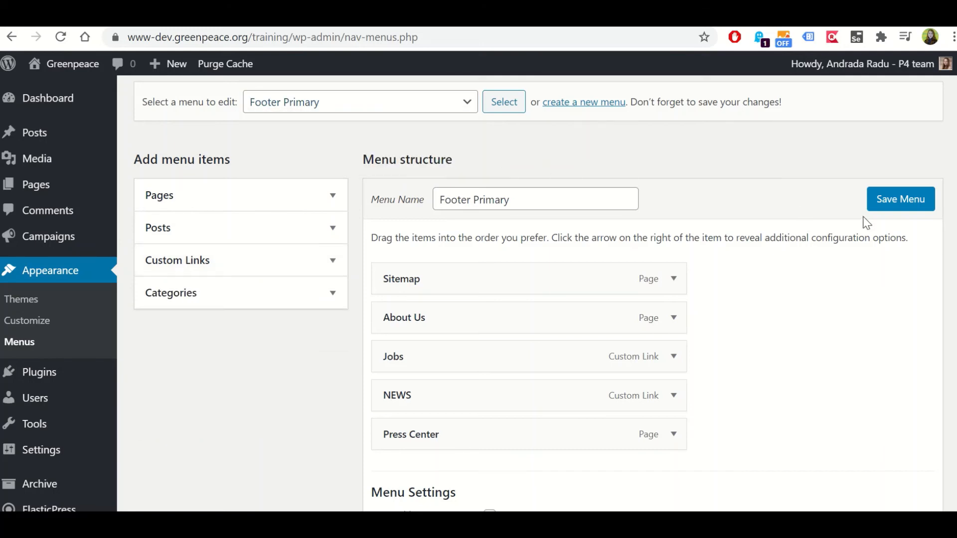
scroll(895, 214, "down", 3)
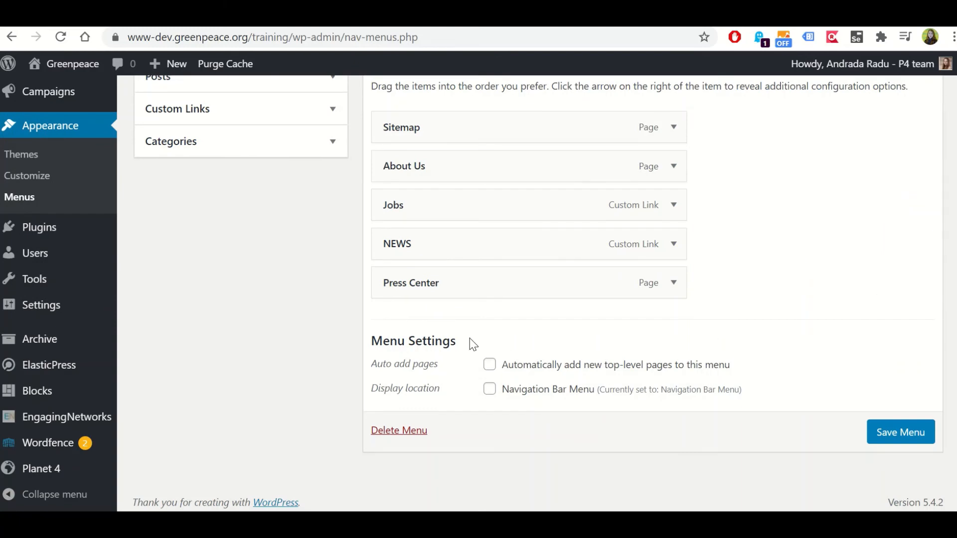
scroll(349, 289, "up", 5)
Load the Footer Secondary menu for editing, discarding the unsaved Footer Primary changes, and dismiss the Wordfence firewall notice
left_click(309, 182)
left_click(317, 218)
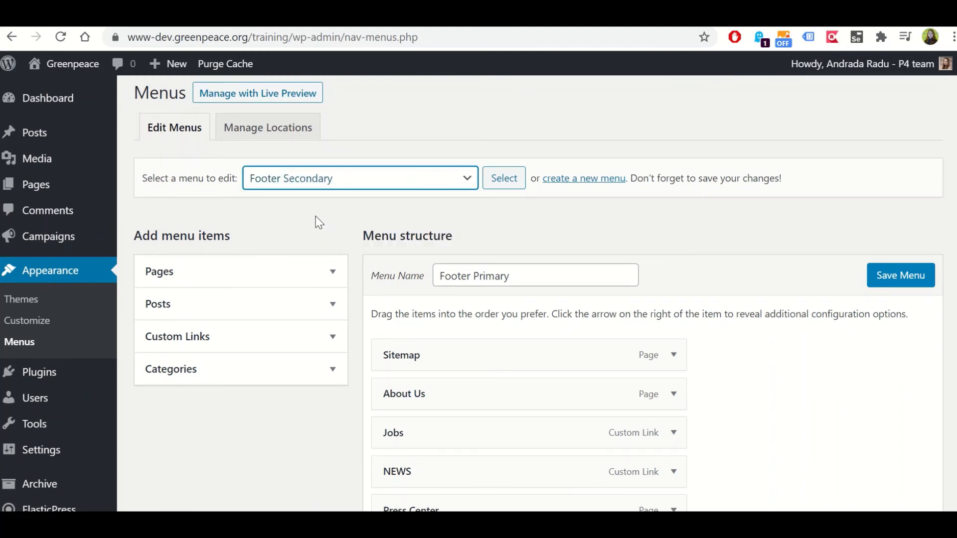
left_click(507, 188)
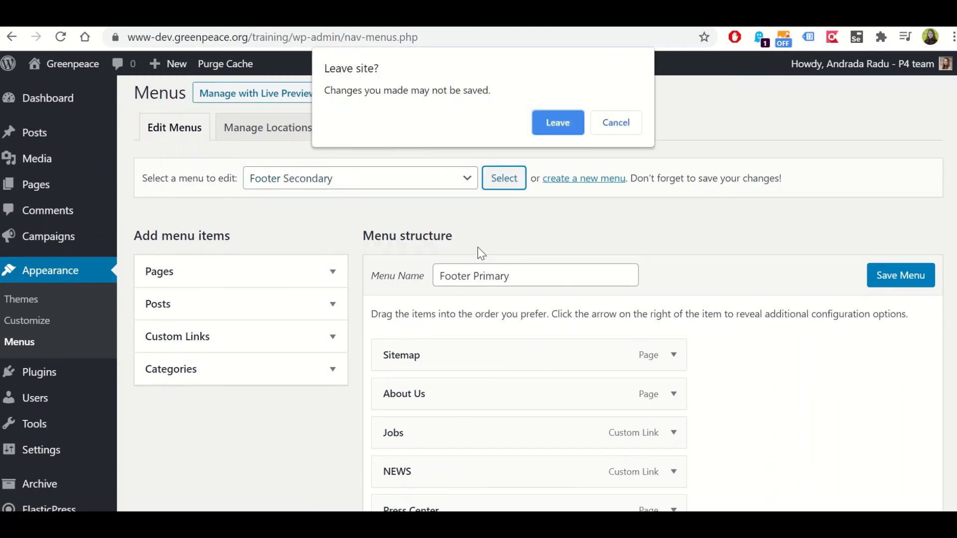
left_click(571, 134)
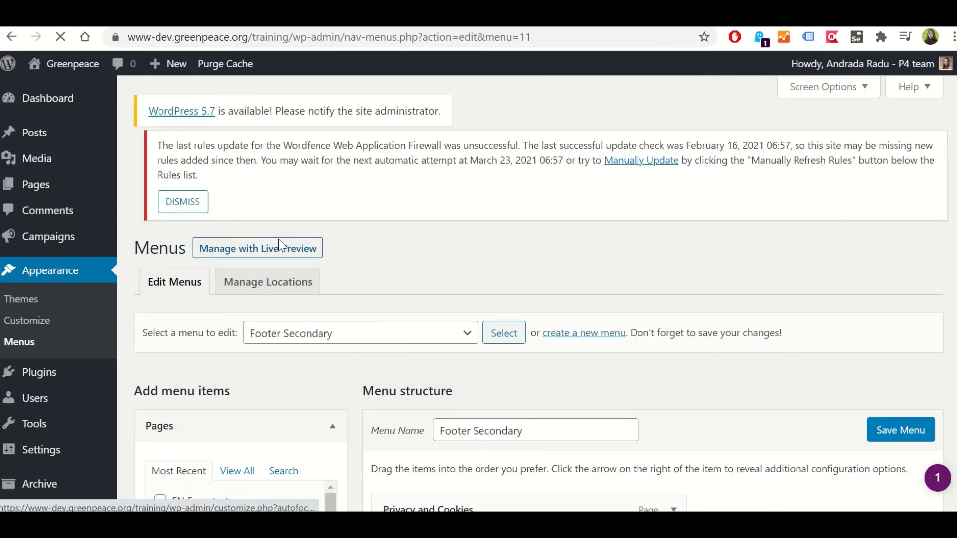
left_click(181, 241)
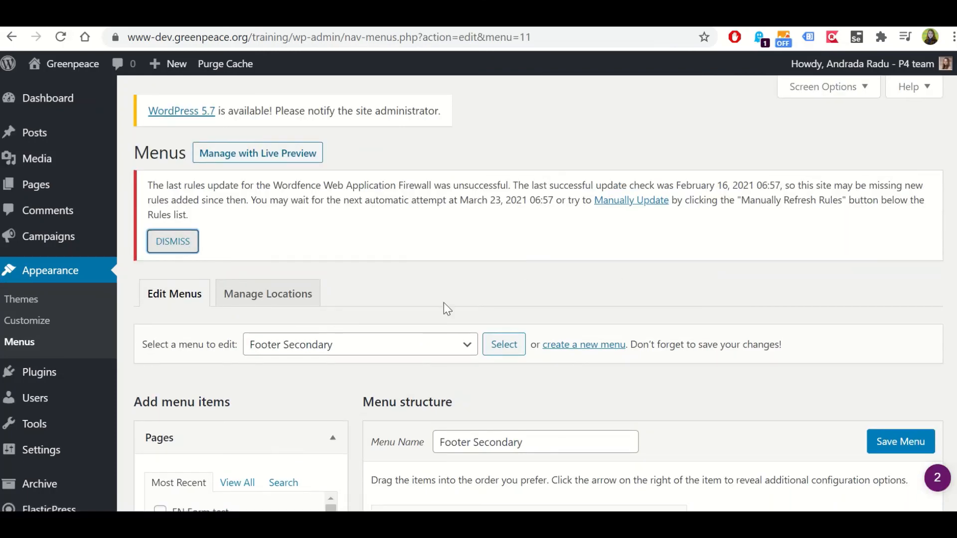
Compare the Footer Secondary menu items with the second row of links in the live site's footer
scroll(314, 279, "down", 2)
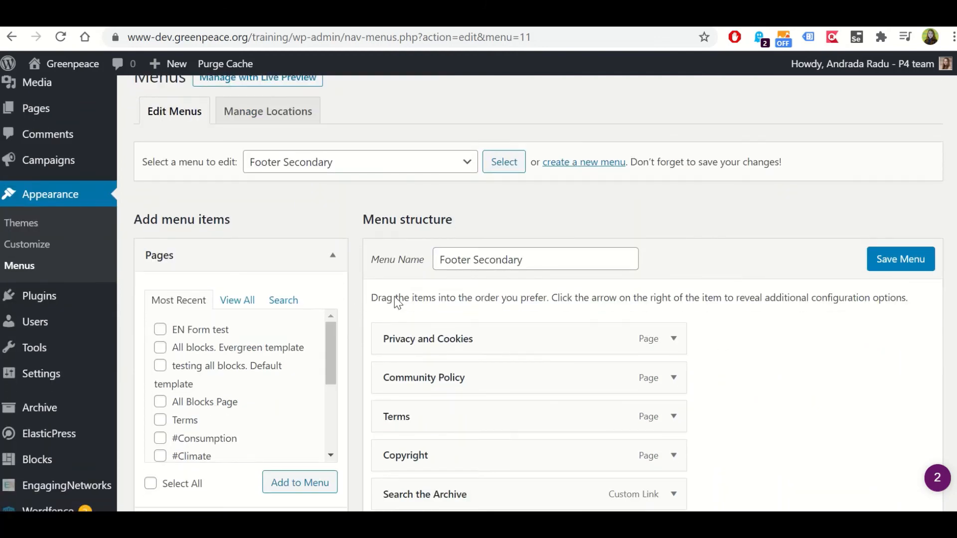
scroll(421, 295, "down", 2)
scroll(548, 327, "down", 1)
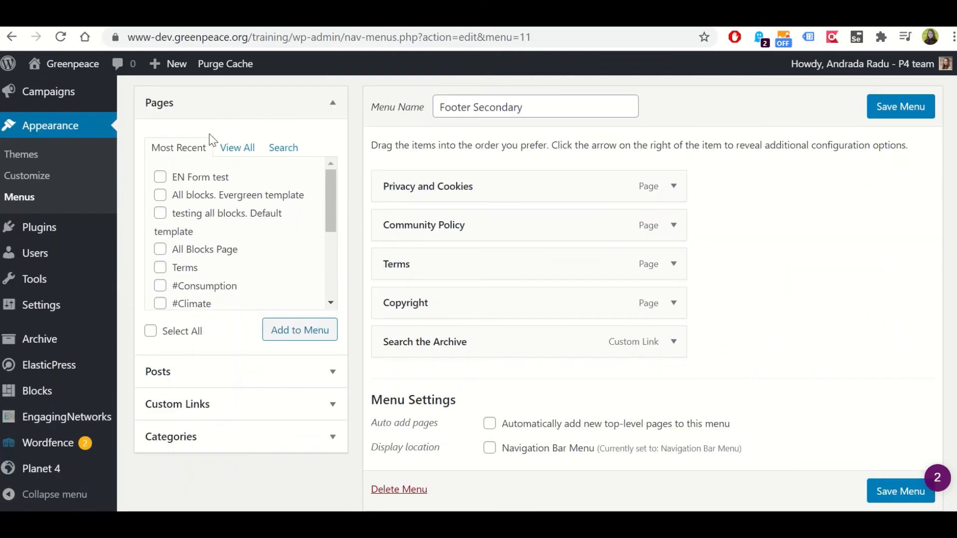
left_click(245, 17)
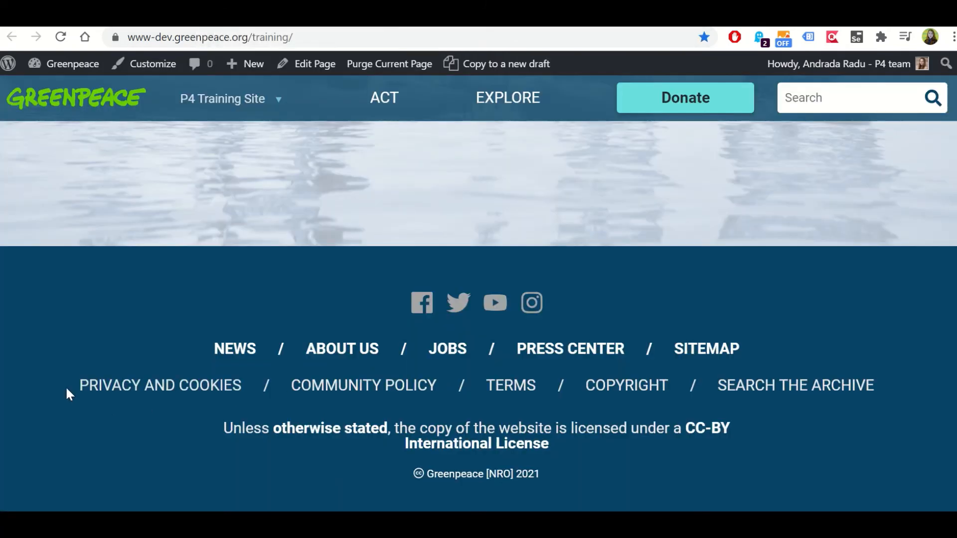
left_click_drag(65, 385, 898, 395)
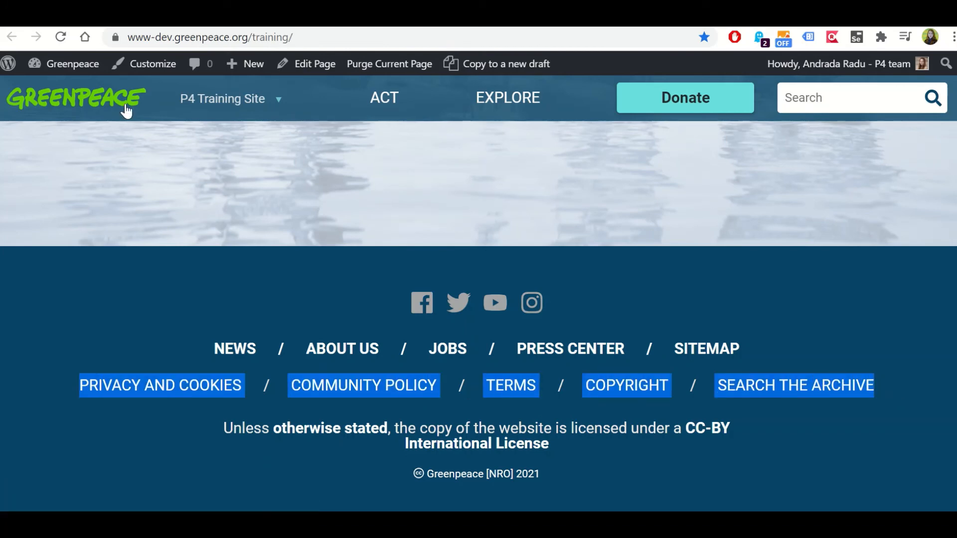
left_click(59, 18)
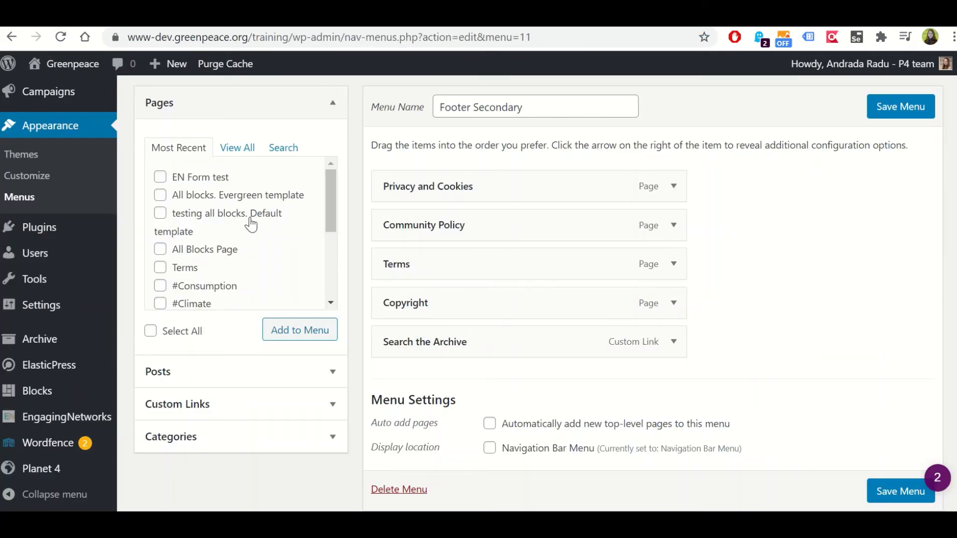
Nest the Terms item as a sub item under Community Policy in the Footer Secondary menu
scroll(192, 210, "down", 1)
scroll(219, 308, "up", 2)
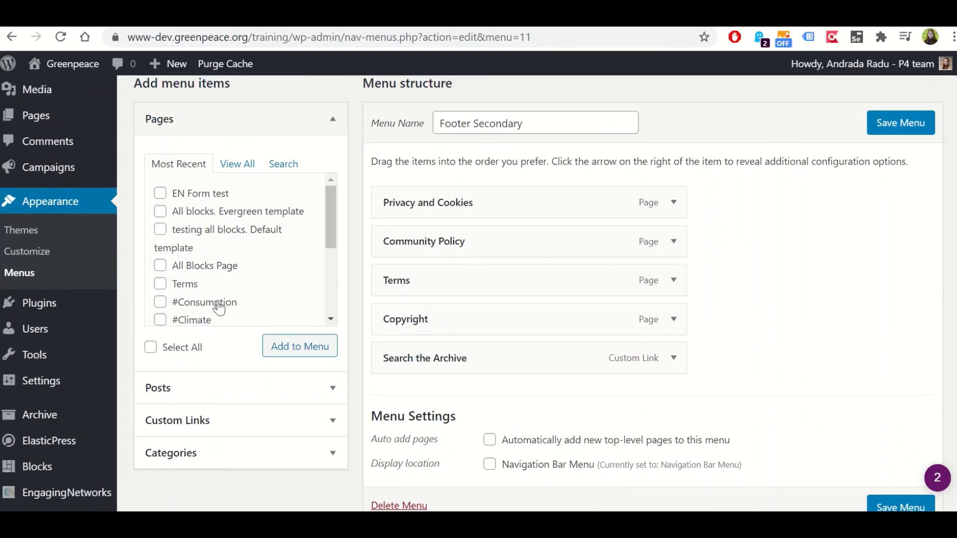
left_click_drag(499, 288, 502, 245)
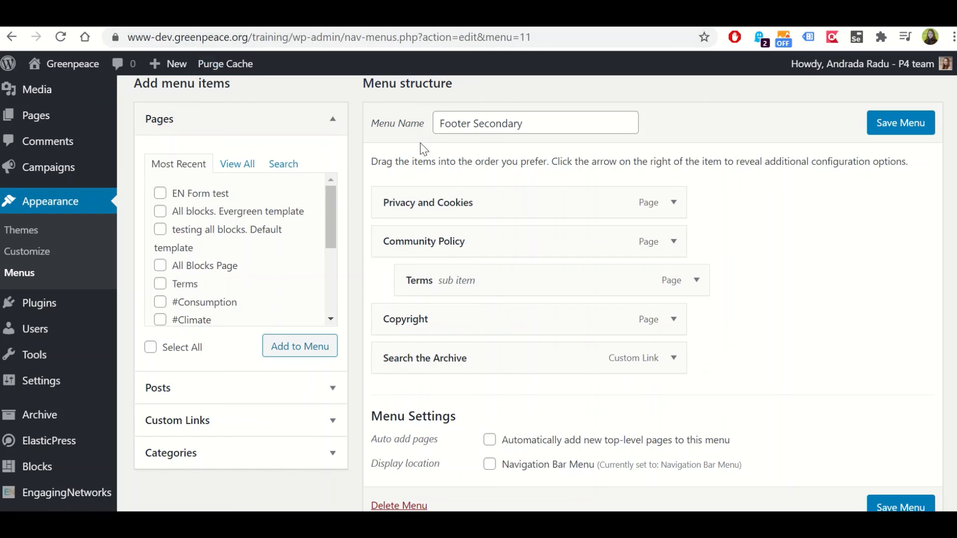
Load the Footer Social menu for editing, discarding the unsaved Footer Secondary changes, and dismiss the Wordfence firewall notice
scroll(427, 171, "up", 3)
left_click(464, 187)
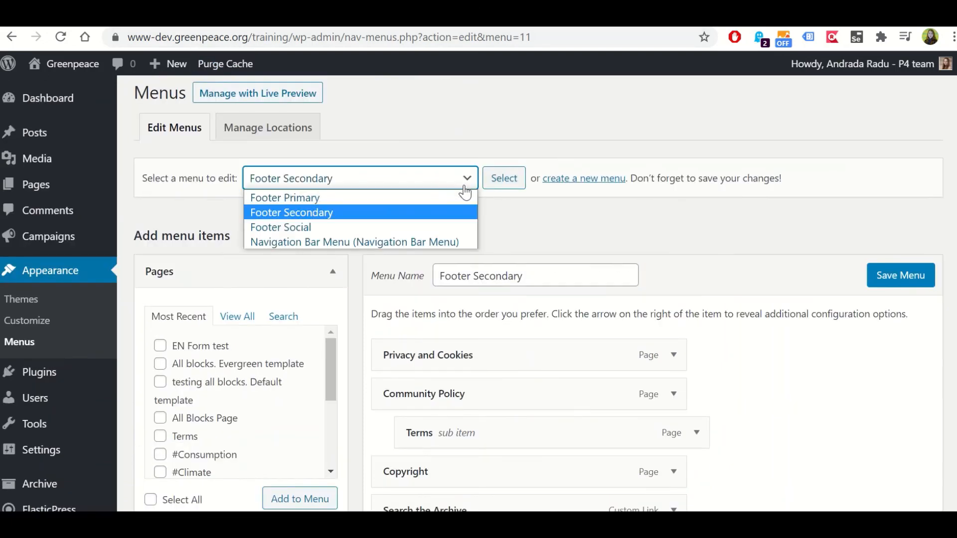
left_click(328, 227)
left_click(509, 184)
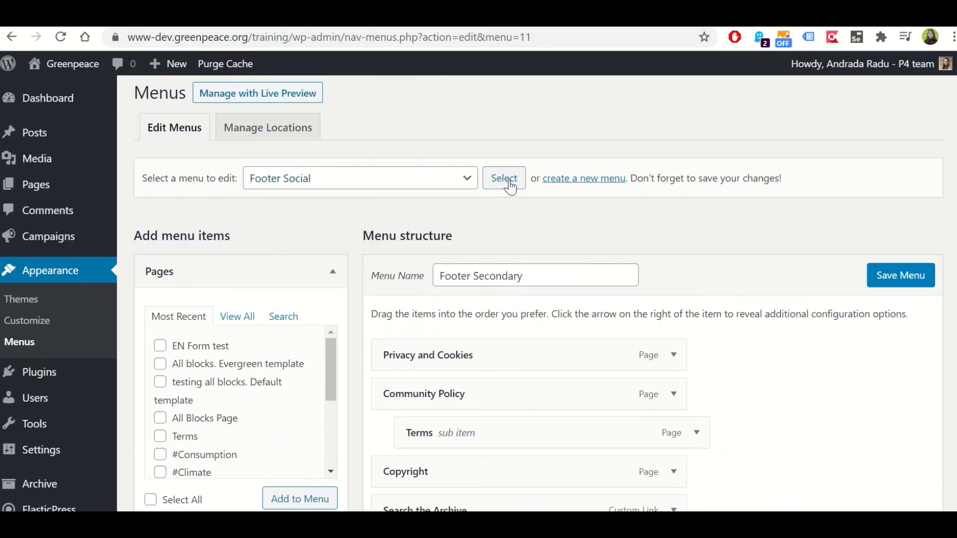
left_click(562, 121)
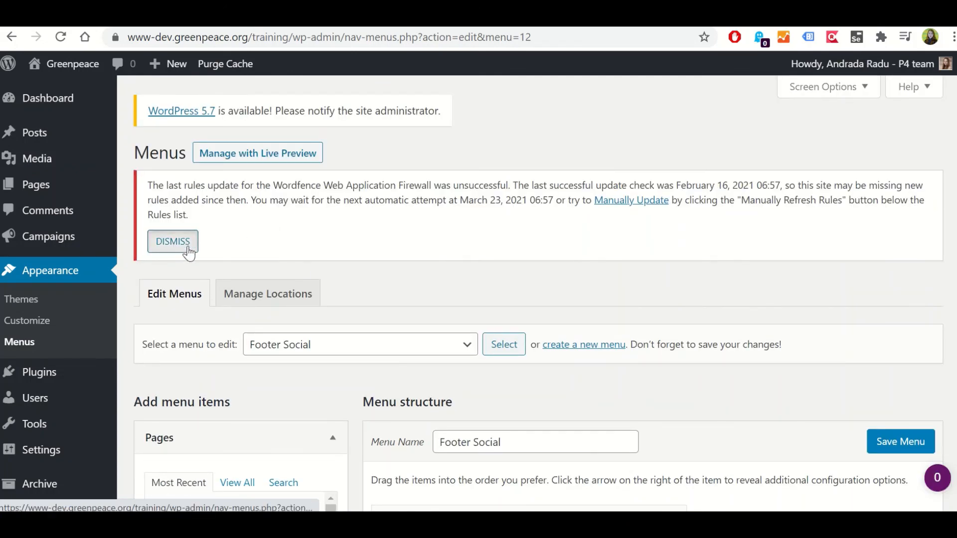
left_click(187, 248)
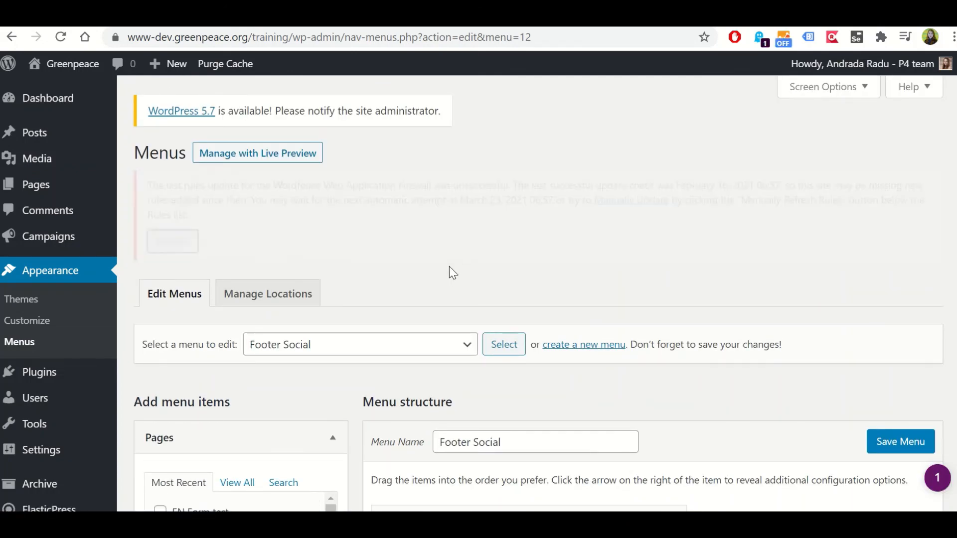
Examine the Footer Social items, the URL and link text fields for adding custom links, and the Facebook item's settings
scroll(450, 266, "down", 3)
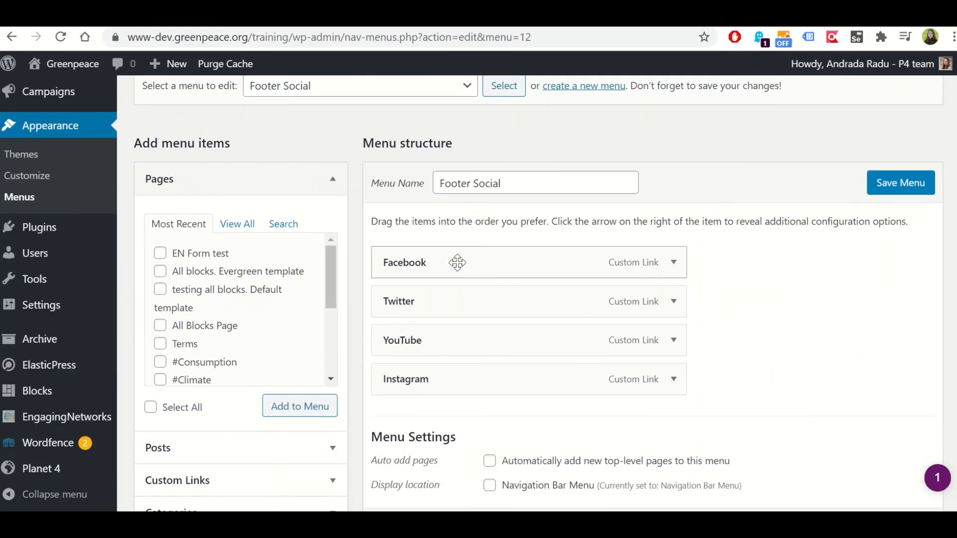
scroll(584, 276, "down", 1)
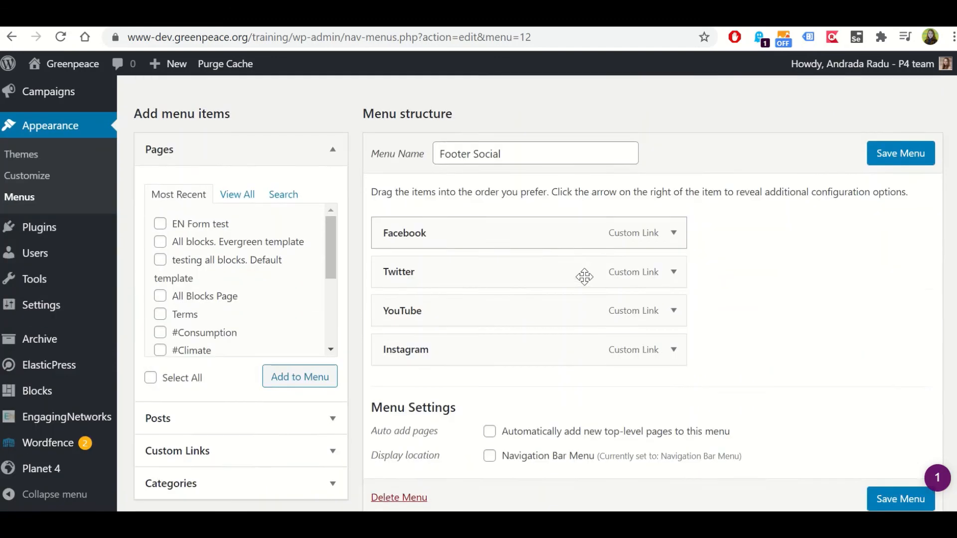
scroll(584, 276, "down", 2)
left_click(228, 385)
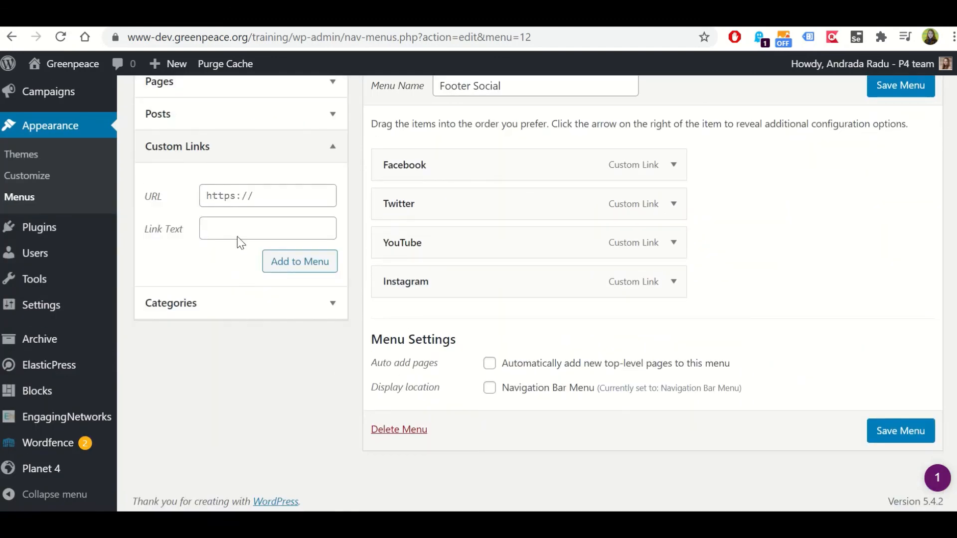
left_click(267, 230)
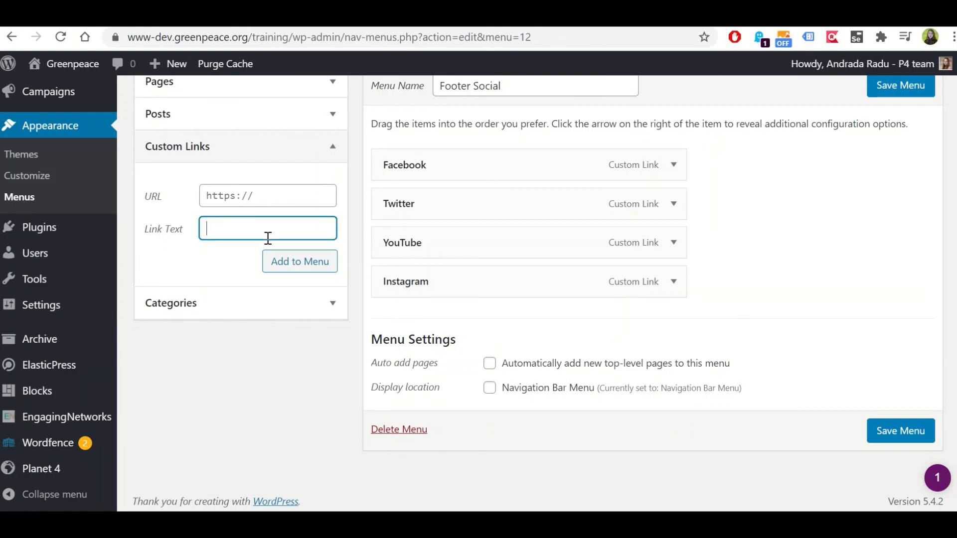
type("j")
key("BackSpace")
left_click(278, 197)
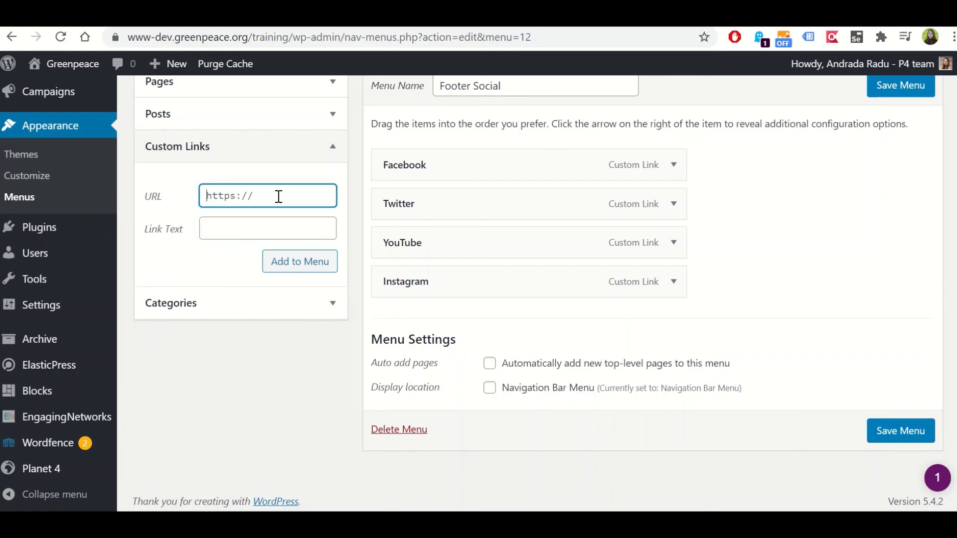
left_click(673, 166)
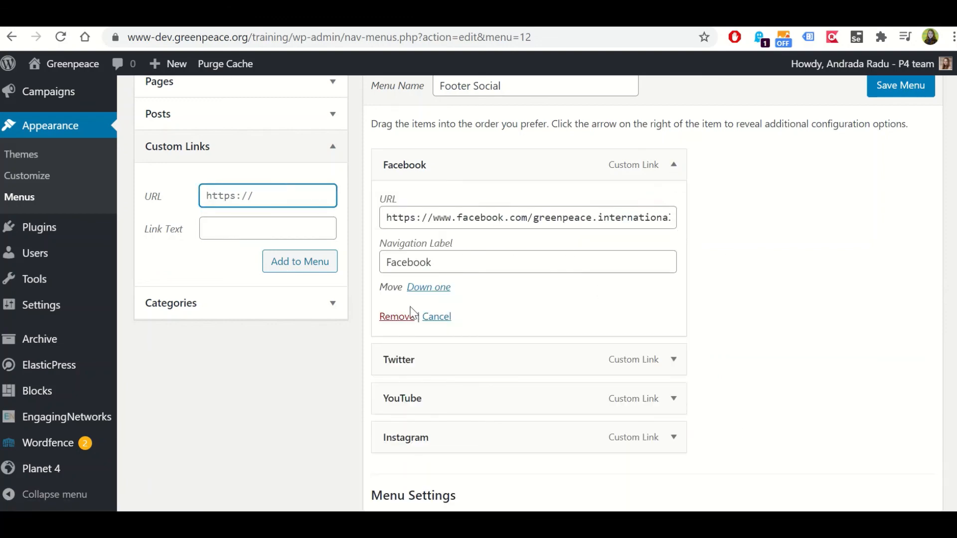
scroll(552, 360, "down", 2)
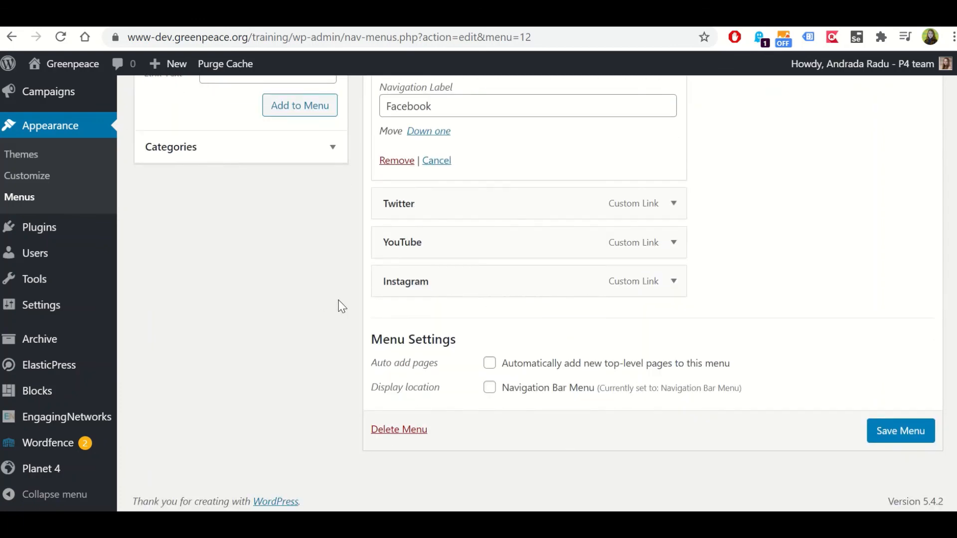
Load the Navigation Bar Menu for editing and dismiss the Wordfence firewall notice
scroll(274, 265, "up", 5)
left_click(323, 145)
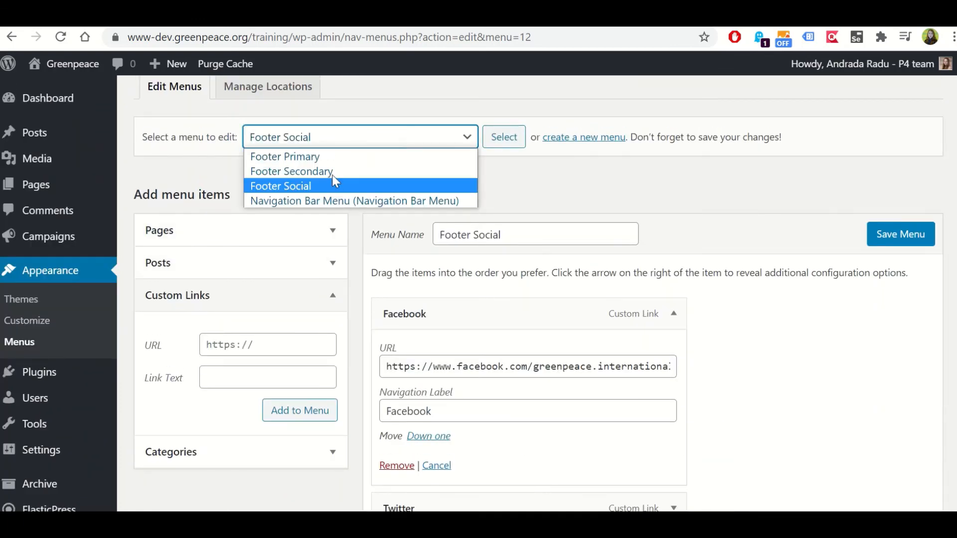
left_click(322, 202)
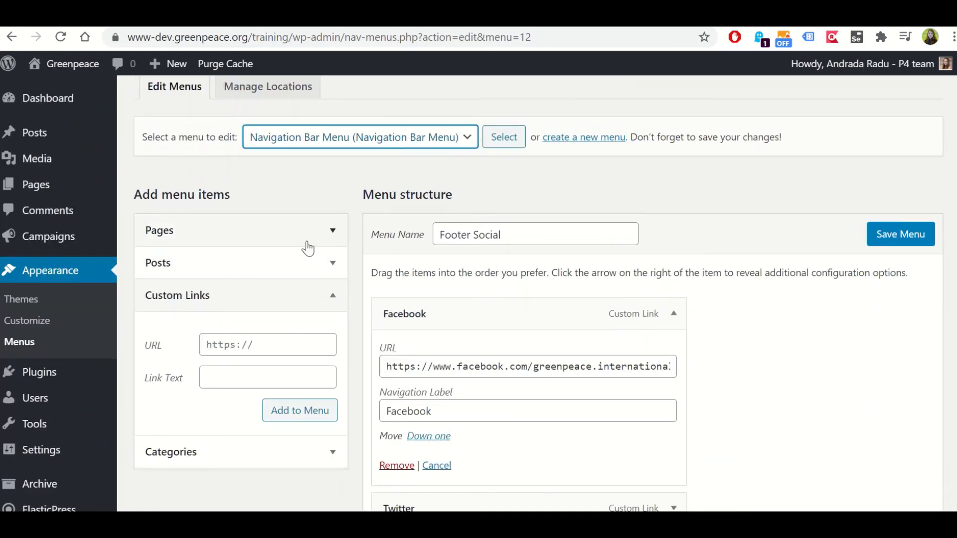
left_click(511, 146)
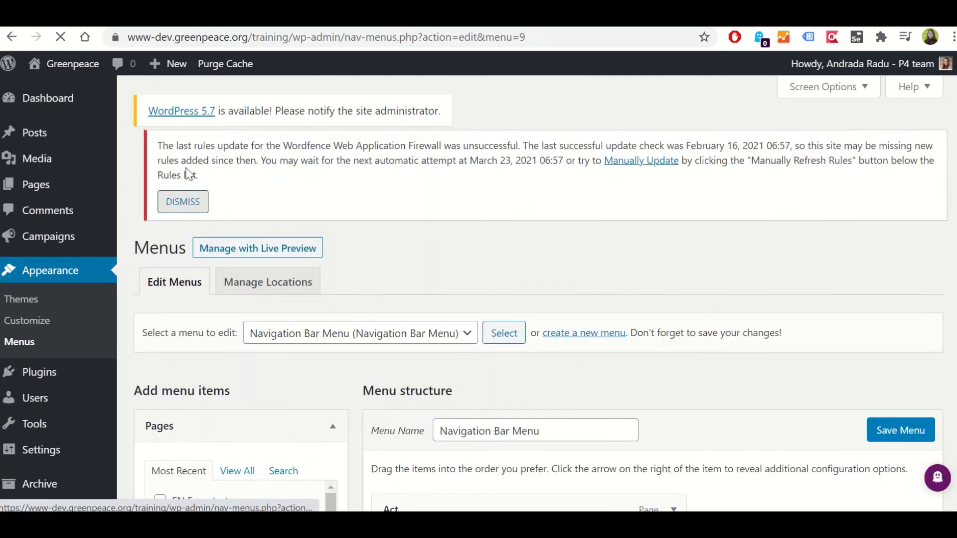
left_click(173, 241)
Review the Navigation Bar Menu's item hierarchy under Act and Explore and its display location setting
scroll(397, 256, "down", 3)
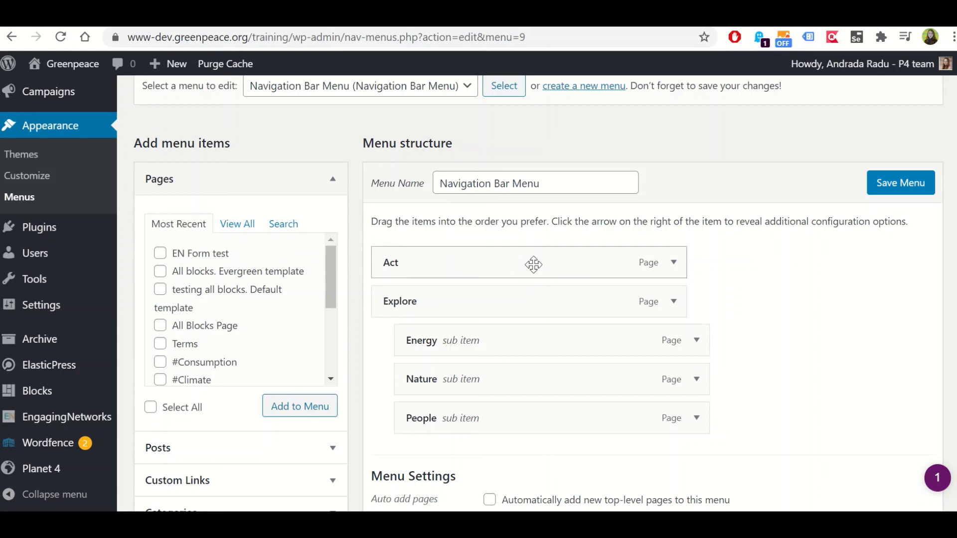
scroll(763, 313, "down", 2)
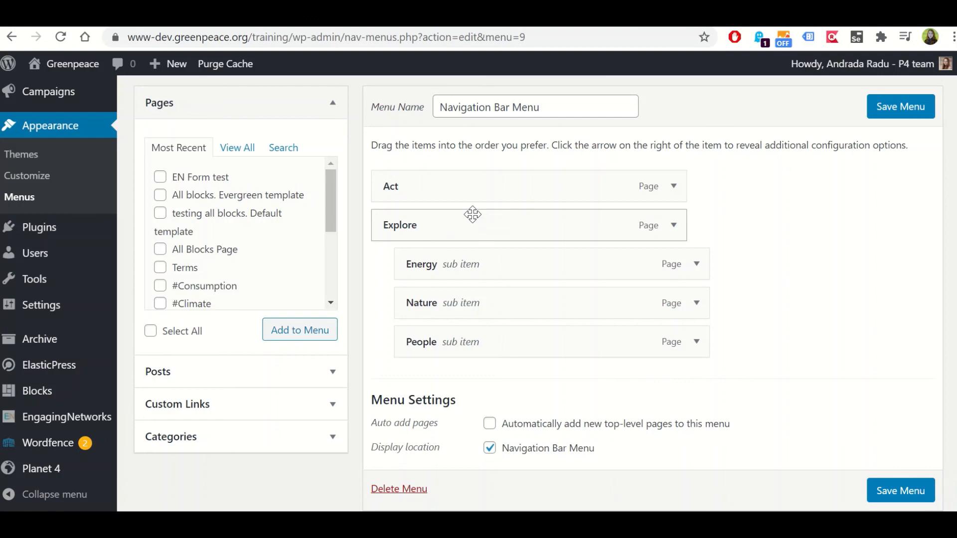
scroll(499, 301, "down", 2)
scroll(501, 310, "up", 4)
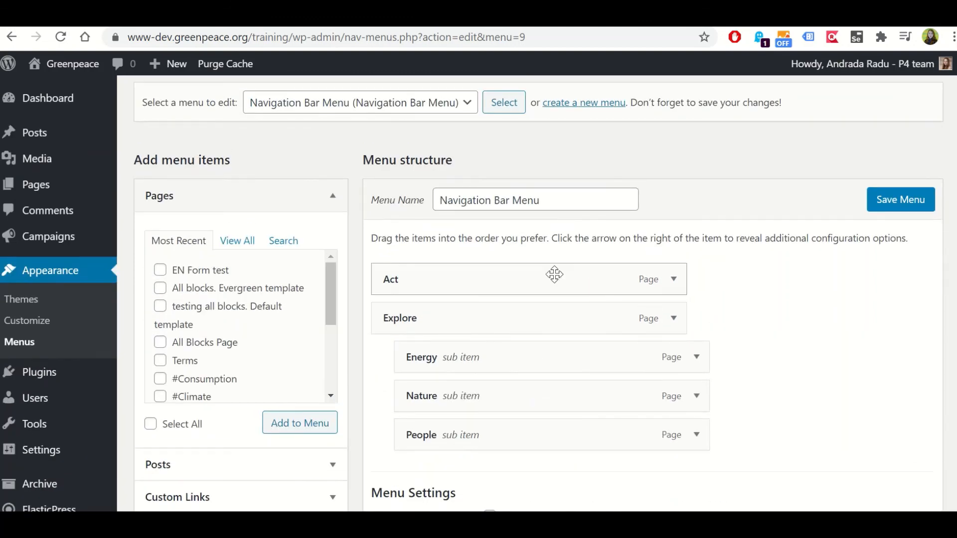
scroll(636, 260, "down", 3)
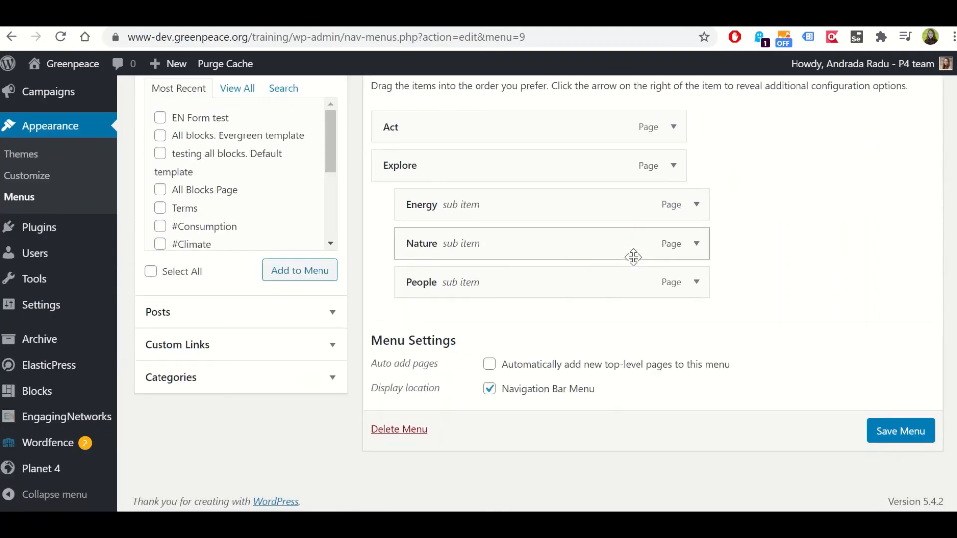